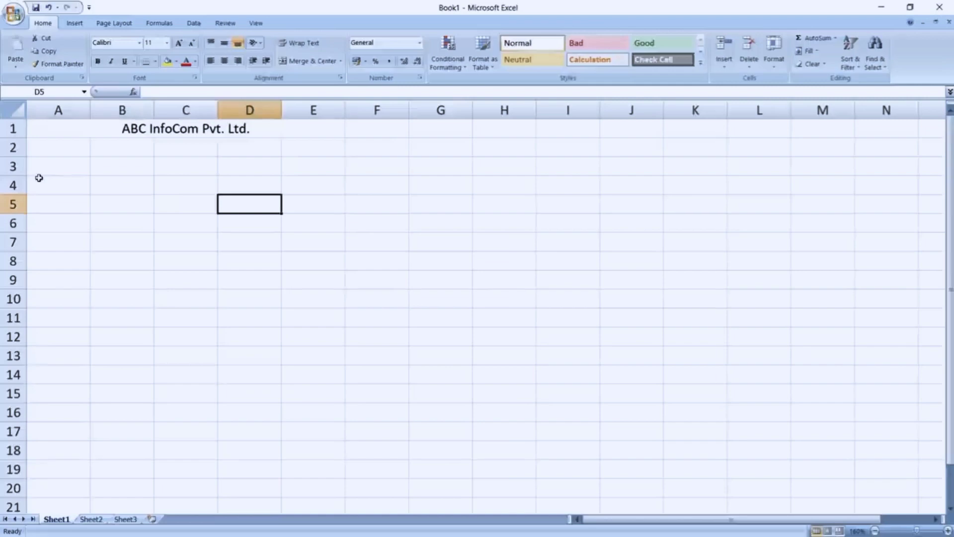
Merge and center cells A2:E2 and enter the company's postal address in them
{"action": "left_click_drag", "start_coordinate": [51, 145], "coordinate": [318, 145]}
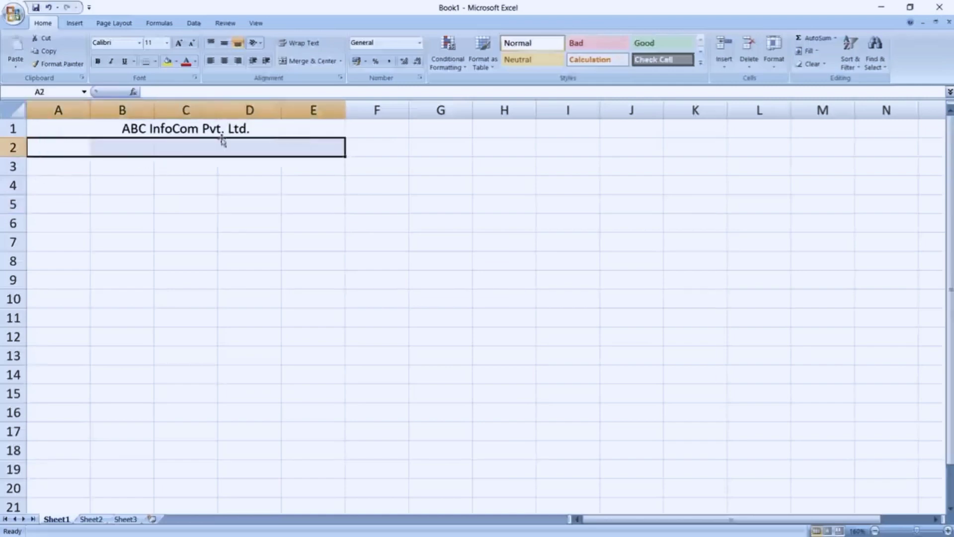
{"action": "left_click", "coordinate": [304, 61]}
{"action": "type", "text": "2/3"}
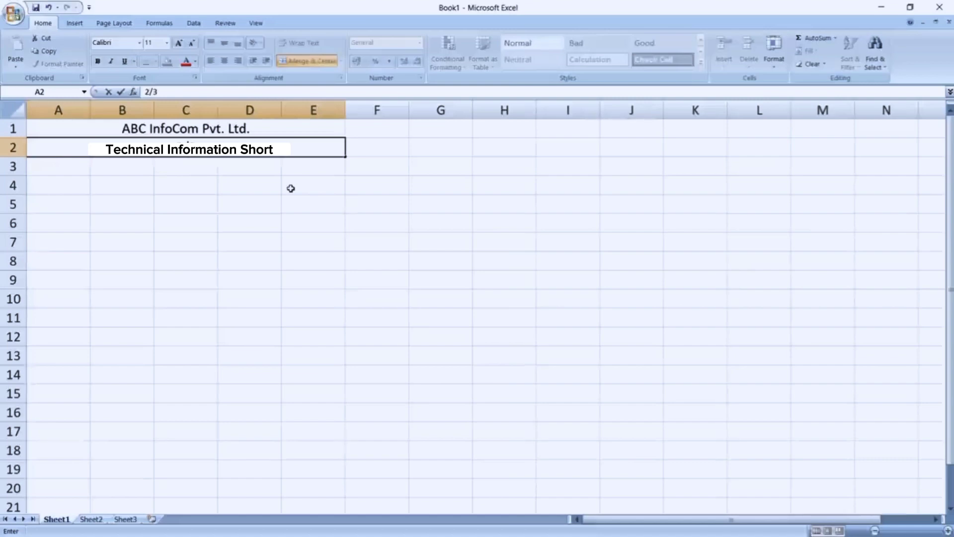
{"action": "type", "text": " by lane, Kolkata - 91"}
{"action": "left_click", "coordinate": [224, 206]}
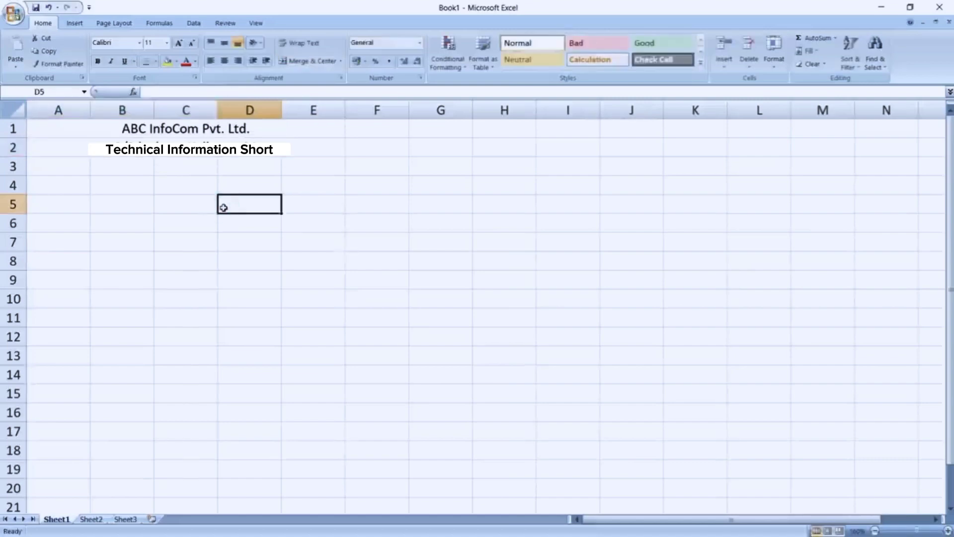
Merge and center cells A3:E3 and enter the title "Bill Invoice"
{"action": "left_click_drag", "start_coordinate": [42, 168], "coordinate": [292, 169]}
{"action": "left_click", "coordinate": [307, 61]}
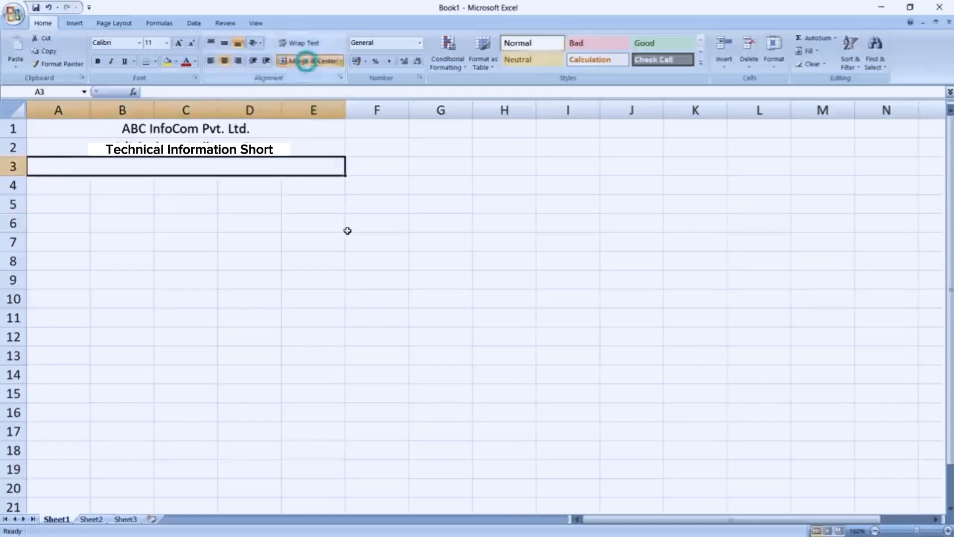
{"action": "type", "text": "Bill"}
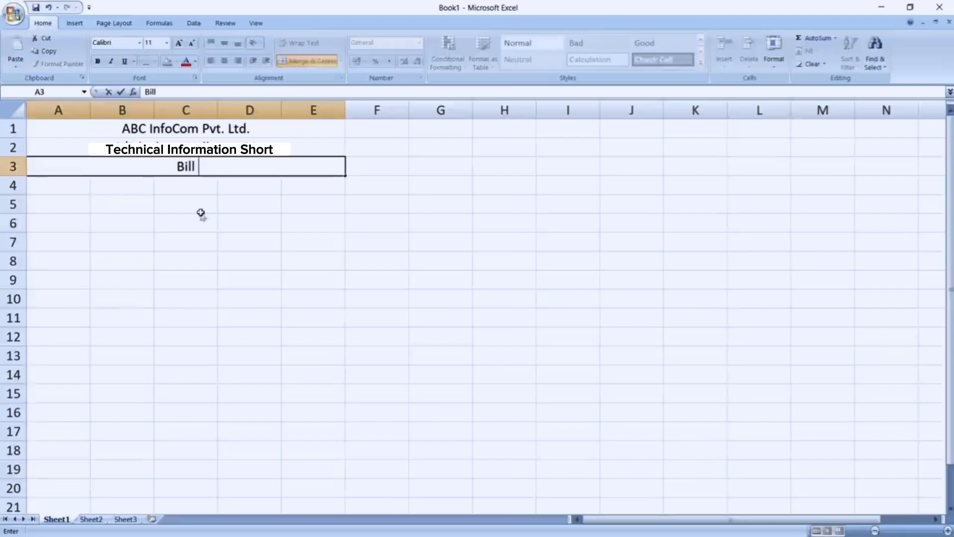
{"action": "type", "text": " Invoice"}
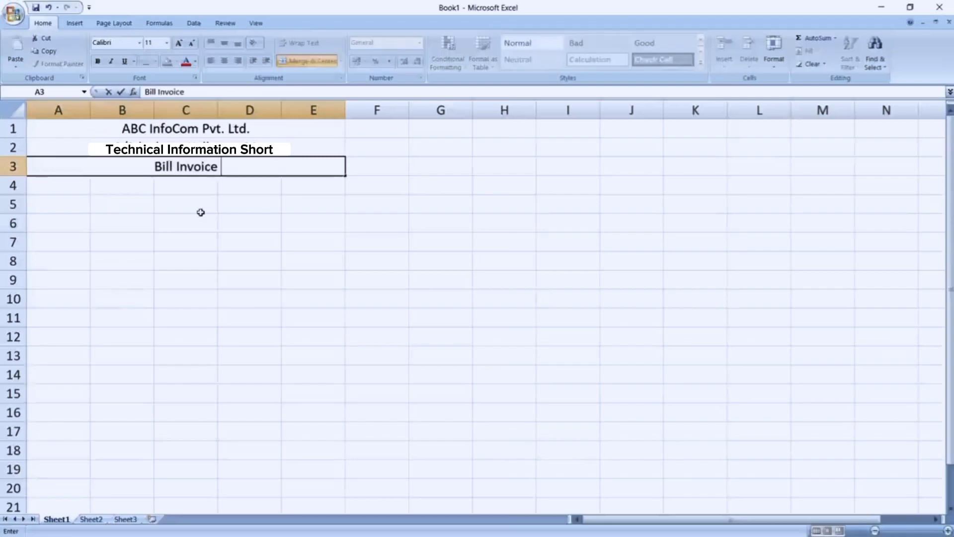
{"action": "key", "text": "Return"}
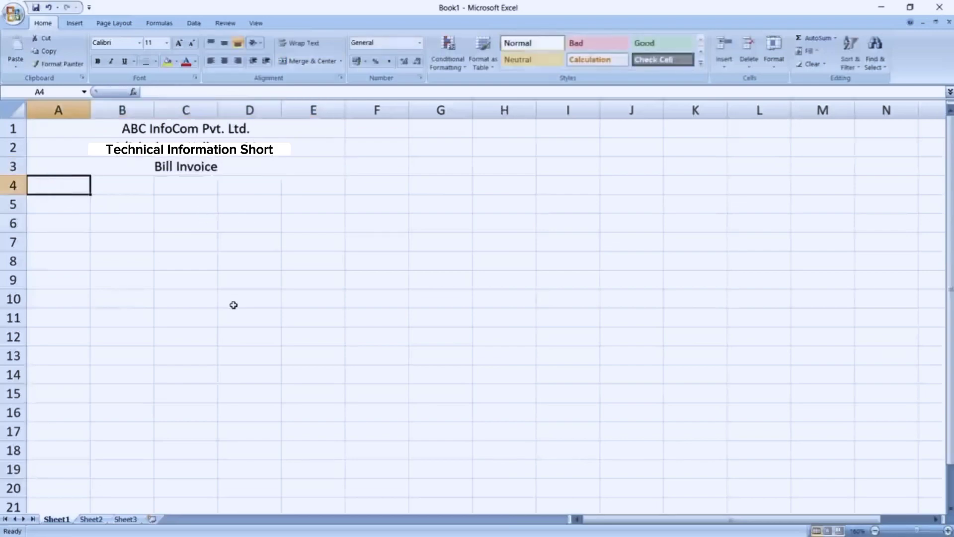
Enter the headings "Bill No." in A4 and "Name of Items" in B4, and fit column B's width to its text
{"action": "type", "text": "Bill No"}
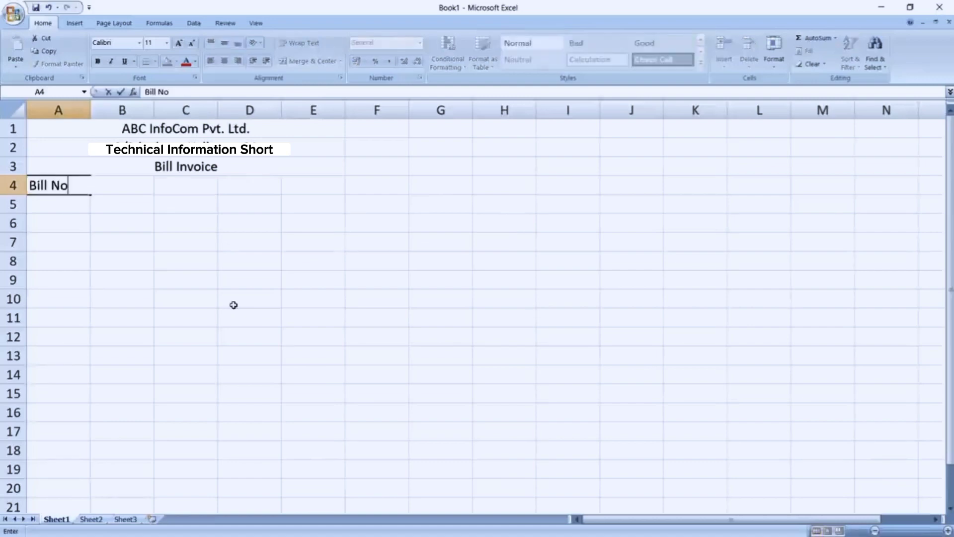
{"action": "type", "text": "."}
{"action": "key", "text": "Tab"}
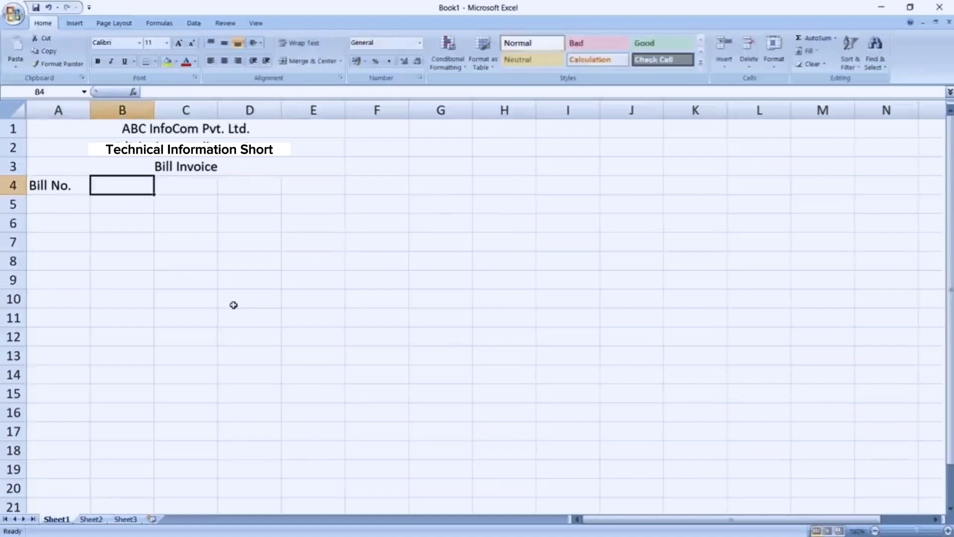
{"action": "type", "text": "Name of Items"}
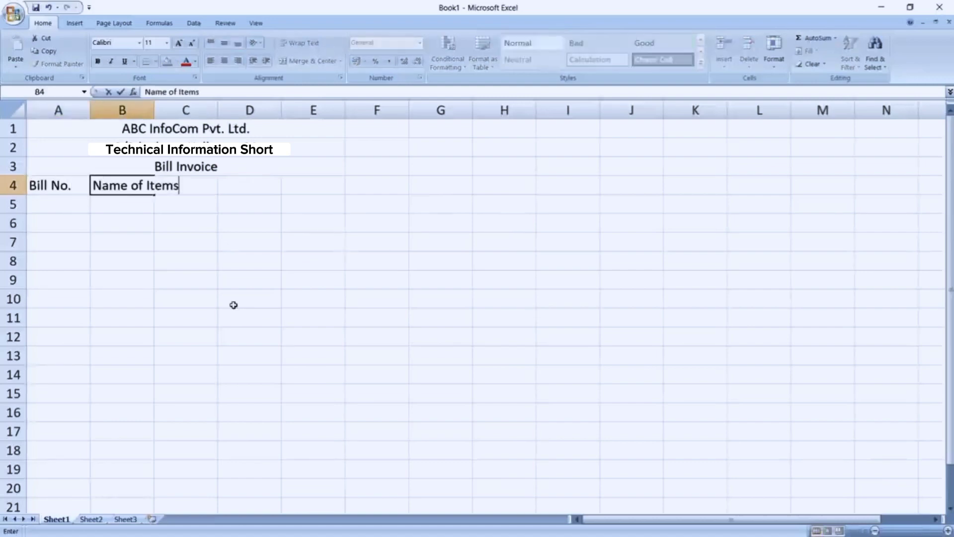
{"action": "key", "text": "Tab"}
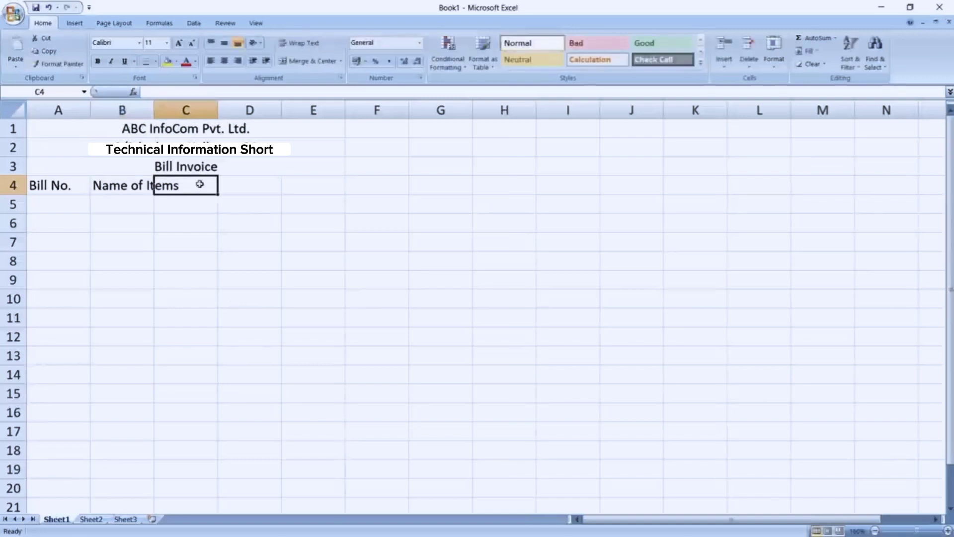
{"action": "double_click", "coordinate": [155, 108]}
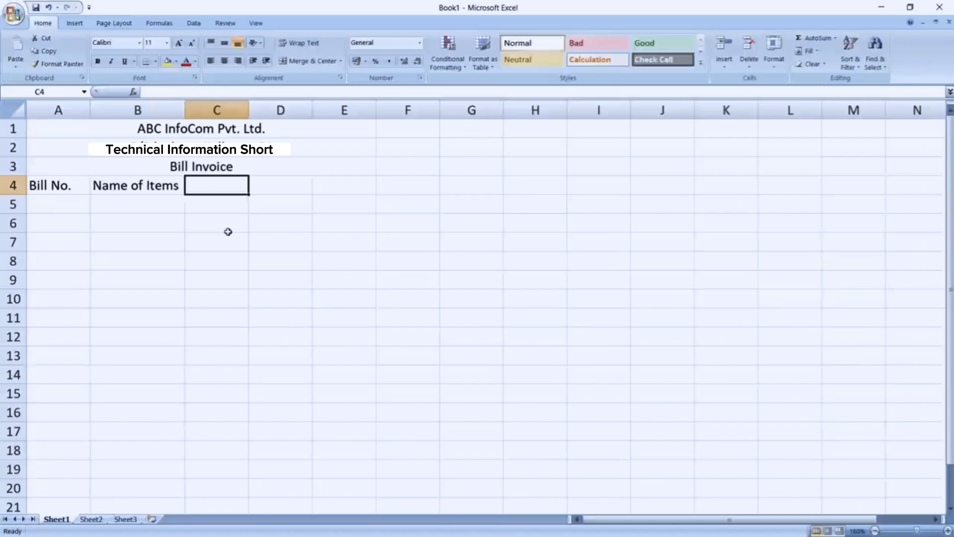
Enter the headings "Rate", "Quantity" and "Amount" in cells C4, D4 and E4
{"action": "type", "text": "Rate"}
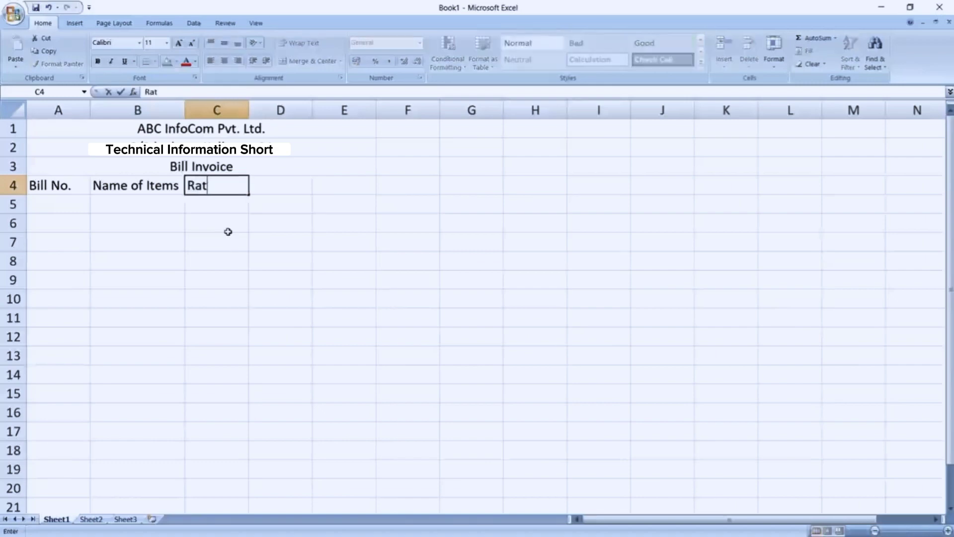
{"action": "key", "text": "Tab"}
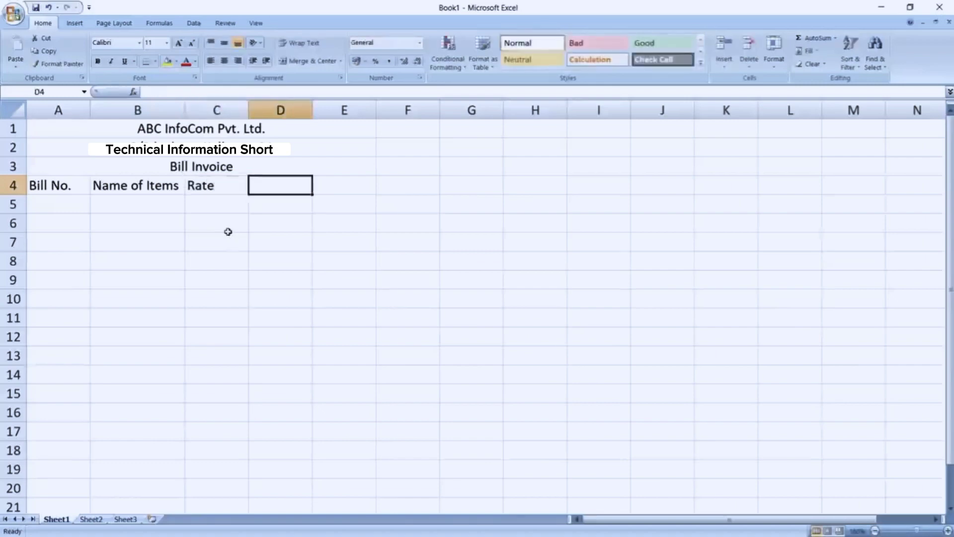
{"action": "type", "text": "Quantity"}
{"action": "key", "text": "Tab"}
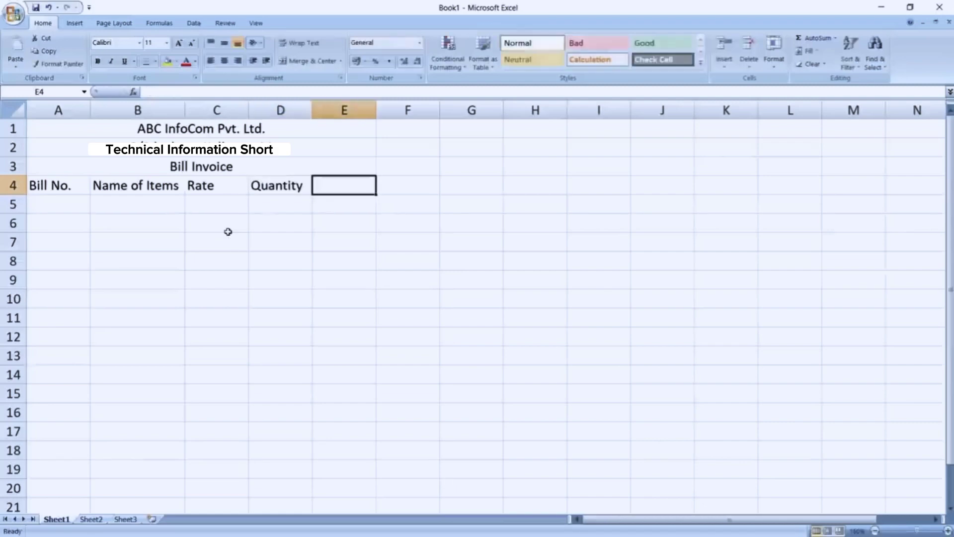
{"action": "type", "text": "Amoun"}
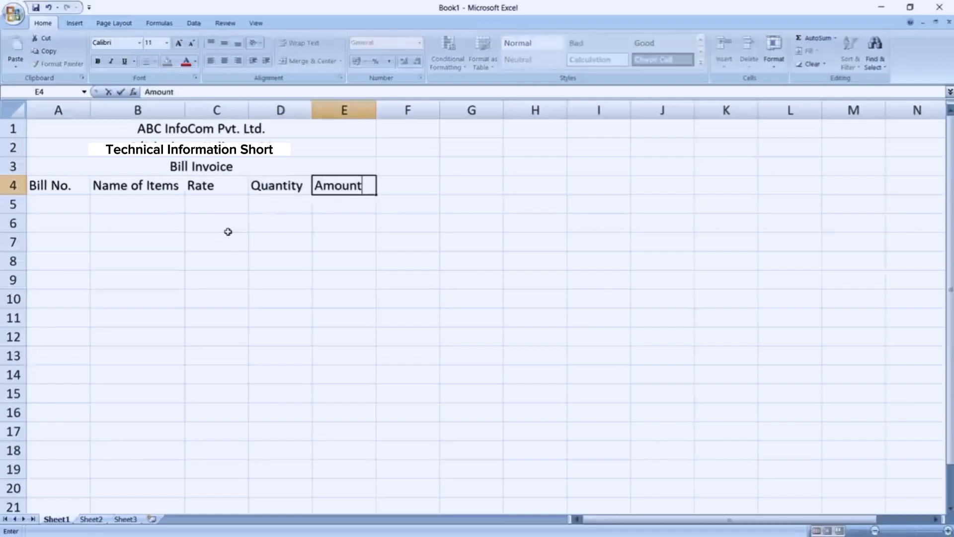
{"action": "type", "text": "t"}
{"action": "left_click", "coordinate": [228, 231]}
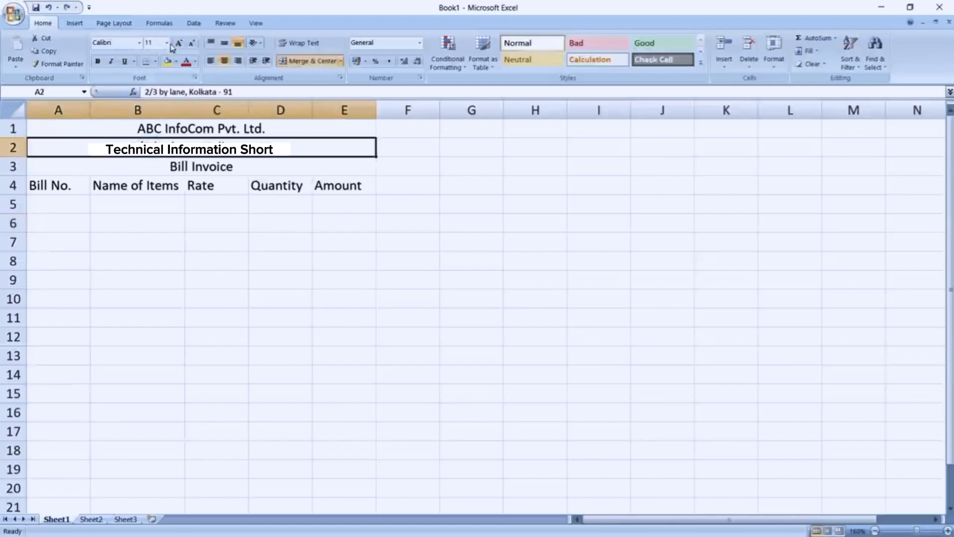
Set the font size of the company address in row 2 to 9
{"action": "left_click", "coordinate": [167, 42]}
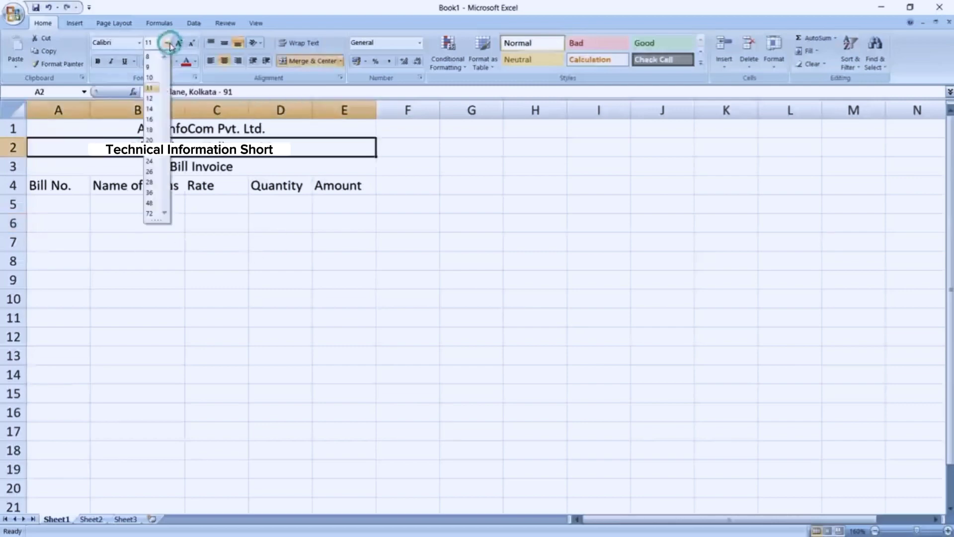
{"action": "left_click", "coordinate": [148, 66]}
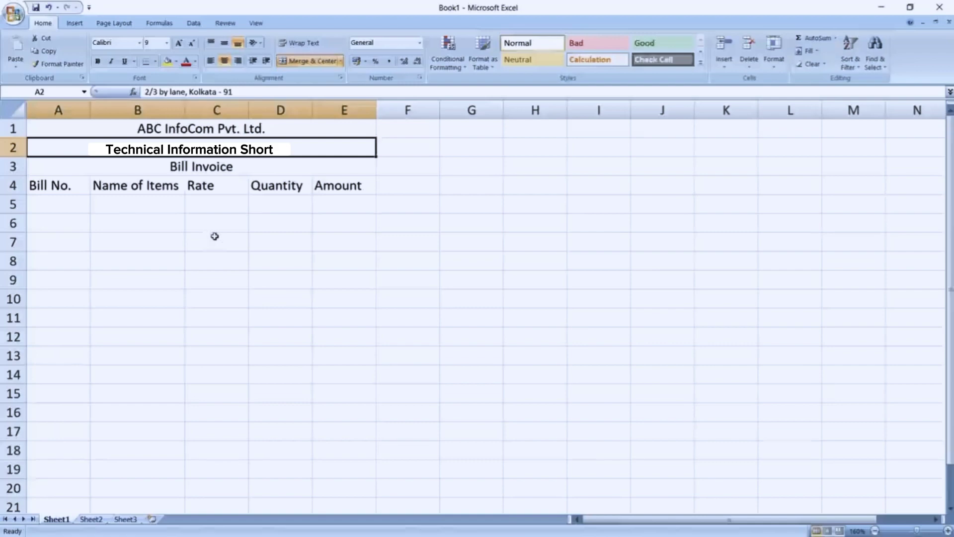
{"action": "left_click", "coordinate": [238, 209]}
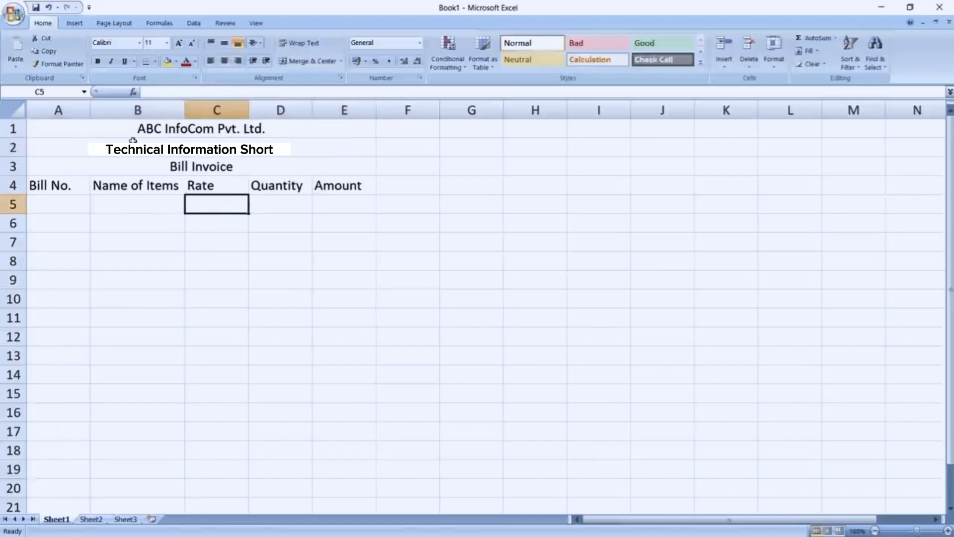
Make the company name in row 1 and the "Bill Invoice" title in row 3 bold
{"action": "left_click", "coordinate": [108, 127]}
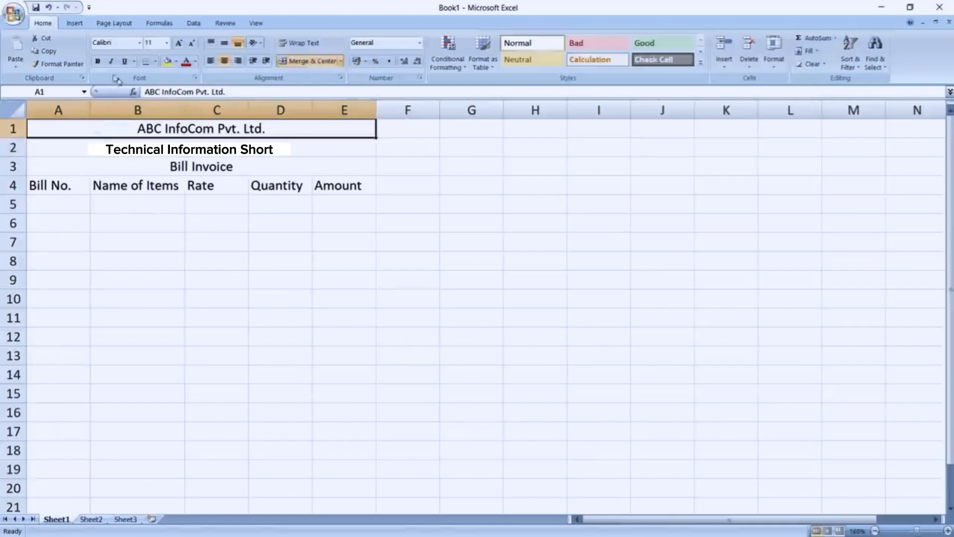
{"action": "left_click", "coordinate": [98, 61]}
{"action": "left_click", "coordinate": [131, 160]}
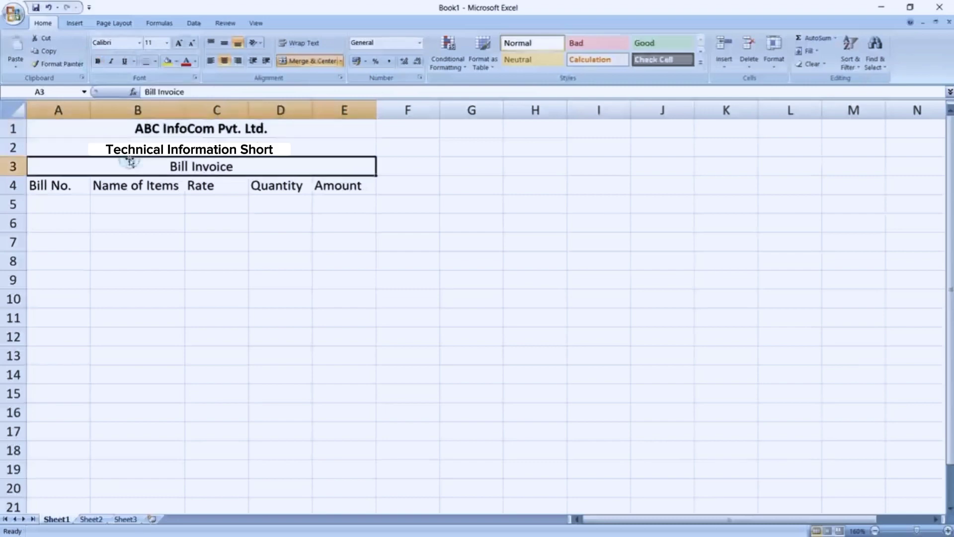
{"action": "left_click", "coordinate": [97, 61]}
{"action": "left_click", "coordinate": [228, 213]}
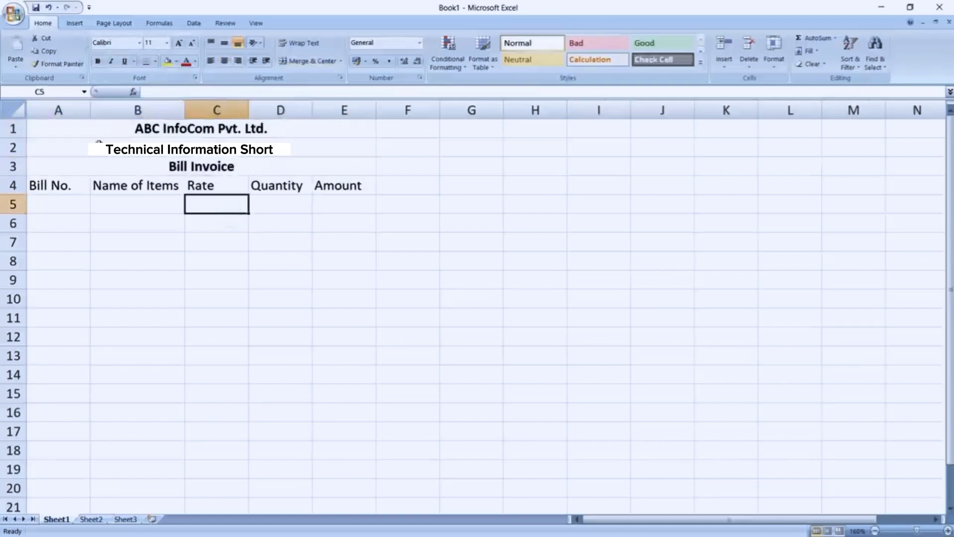
Apply All Borders to the invoice range A1:E14
{"action": "left_click_drag", "start_coordinate": [98, 127], "coordinate": [112, 375]}
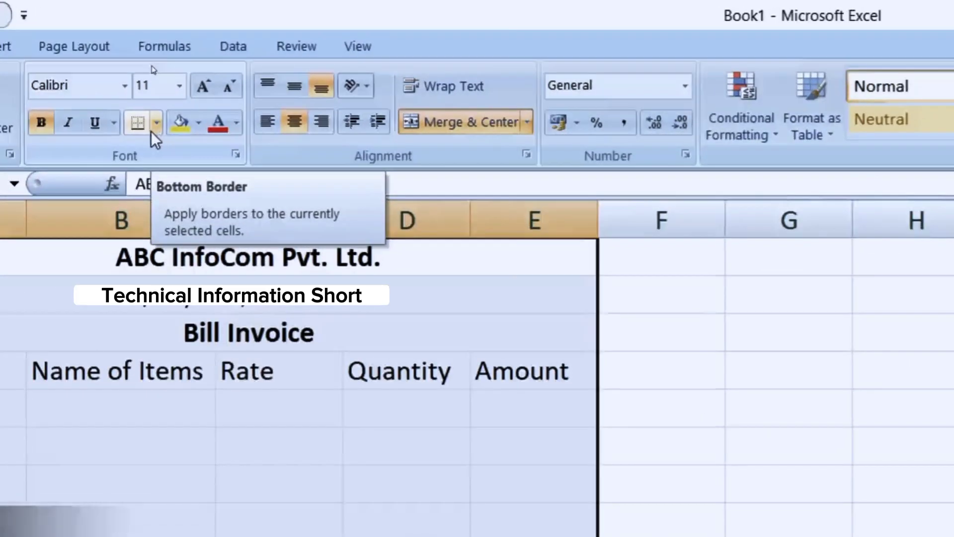
{"action": "left_click", "coordinate": [154, 125]}
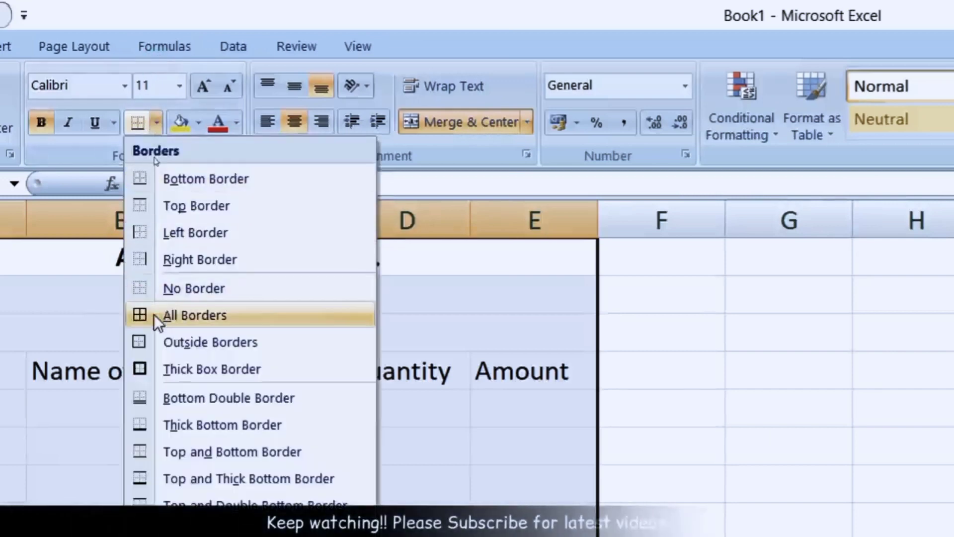
{"action": "left_click", "coordinate": [214, 312]}
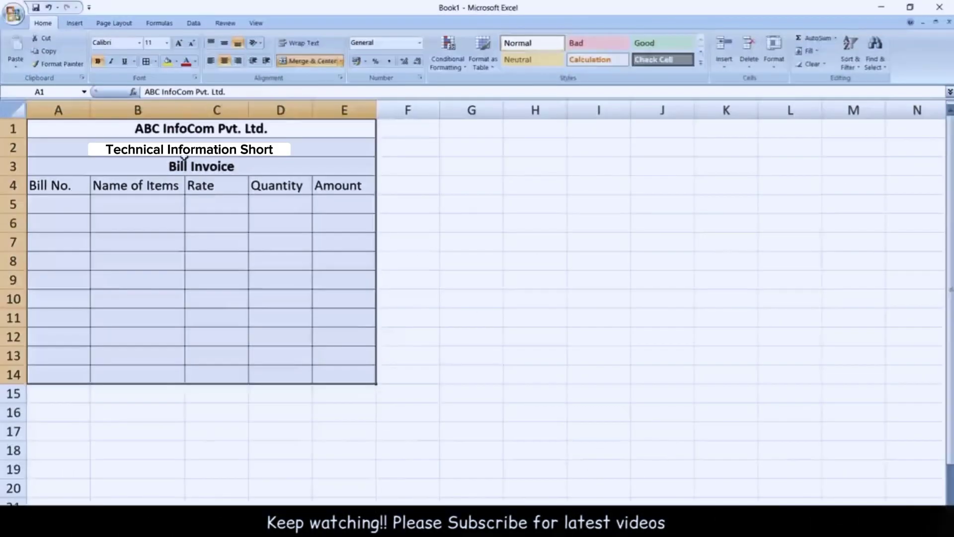
{"action": "left_click", "coordinate": [298, 488]}
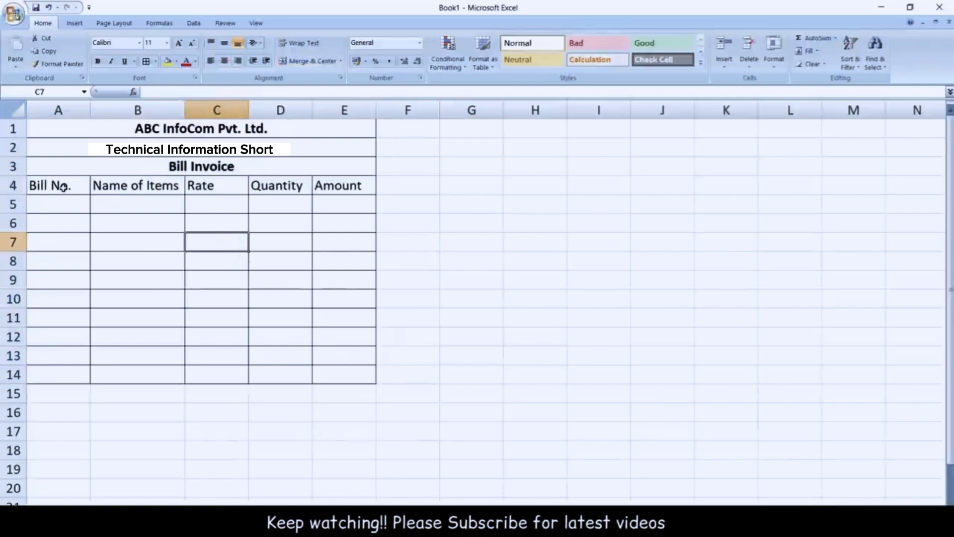
Center and bold the column headings in A4:E4, and widen the "Name of Items" column beyond its heading text
{"action": "left_click_drag", "start_coordinate": [60, 185], "coordinate": [342, 184]}
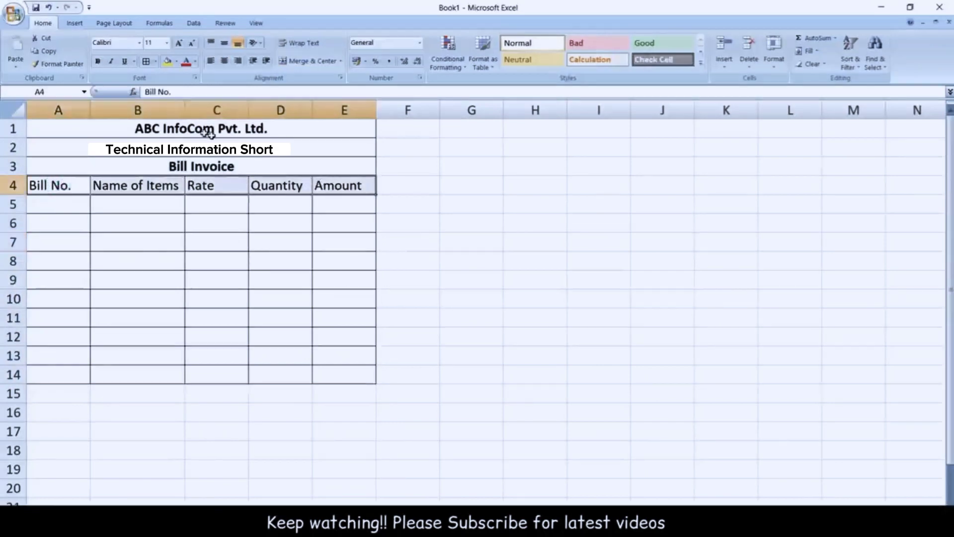
{"action": "left_click", "coordinate": [224, 61]}
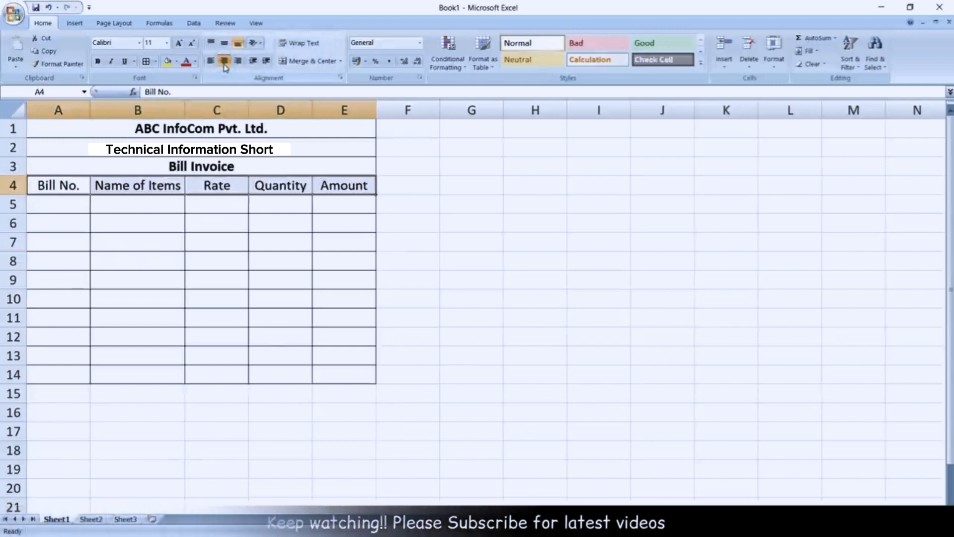
{"action": "left_click", "coordinate": [97, 62]}
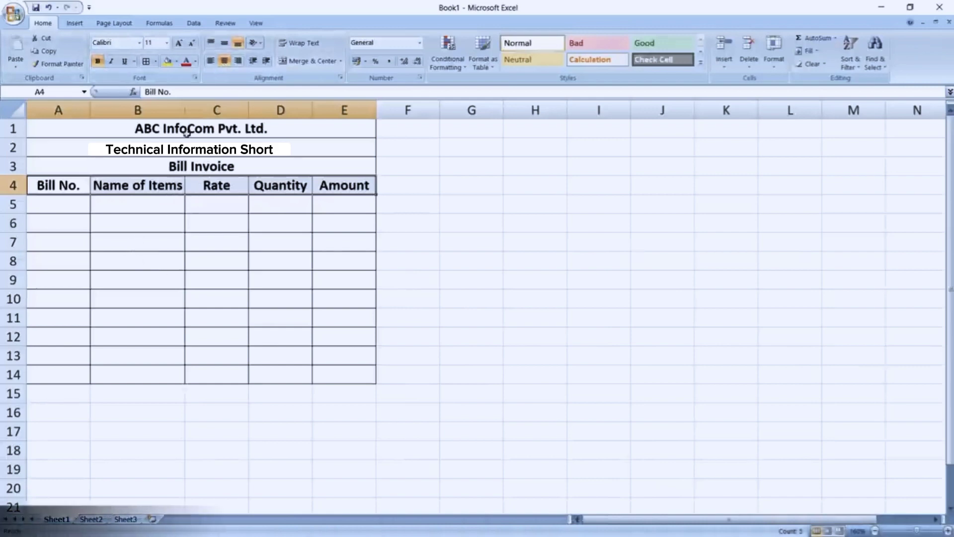
{"action": "left_click_drag", "start_coordinate": [186, 112], "coordinate": [216, 111]}
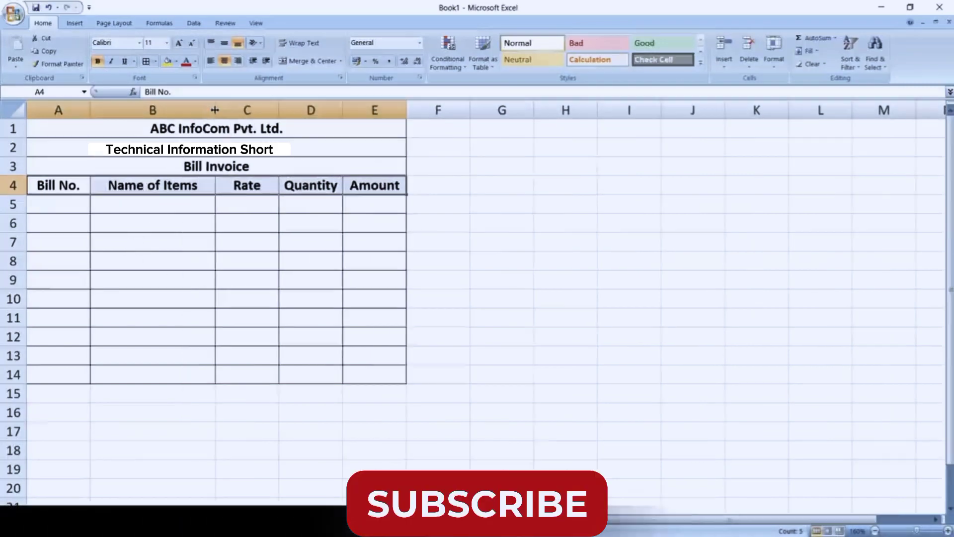
{"action": "left_click", "coordinate": [165, 225]}
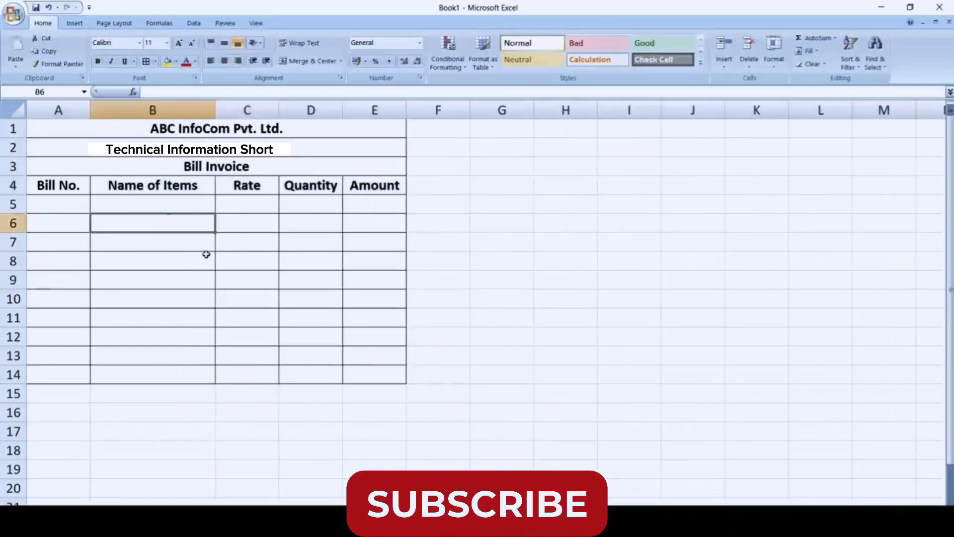
Enter 10101 as the first bill number in cell A5
{"action": "left_click", "coordinate": [70, 208]}
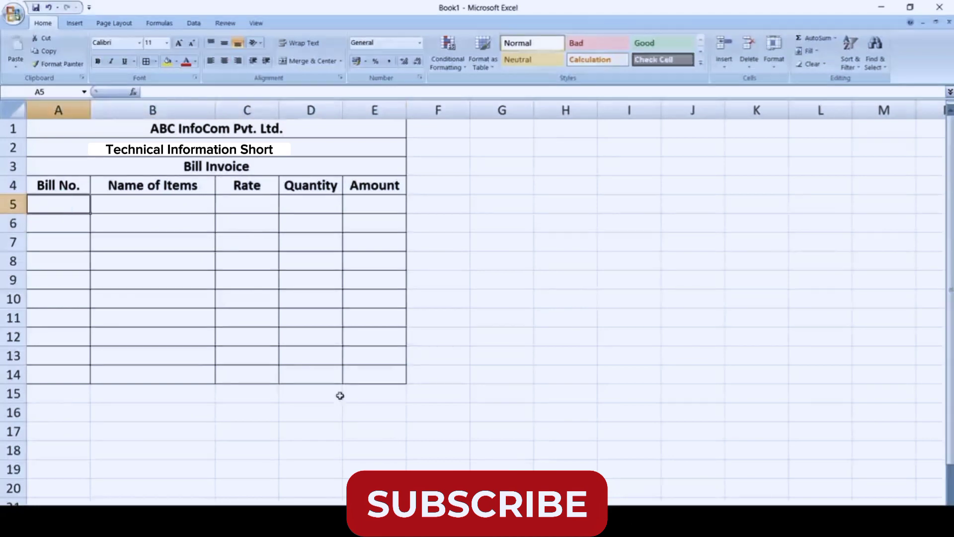
{"action": "type", "text": "10101"}
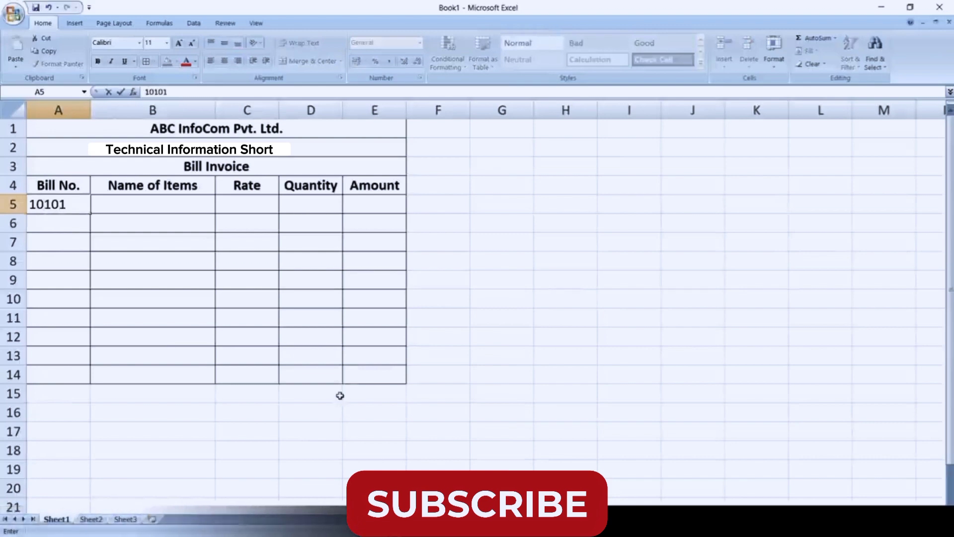
{"action": "key", "text": "Tab"}
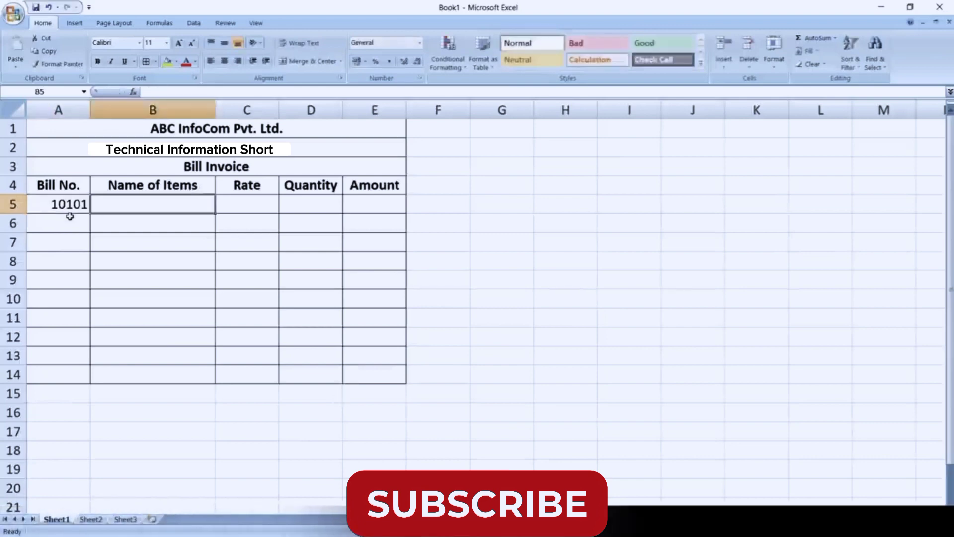
Fill in the row for bill 10101 with item Mouse, rate 250 and quantity 12
{"action": "type", "text": "Mouse"}
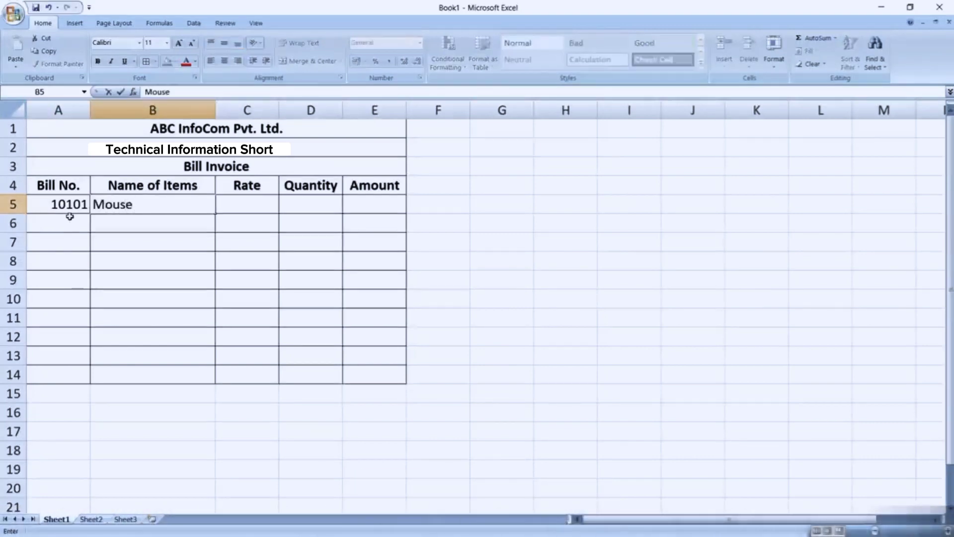
{"action": "key", "text": "Tab"}
{"action": "type", "text": "25"}
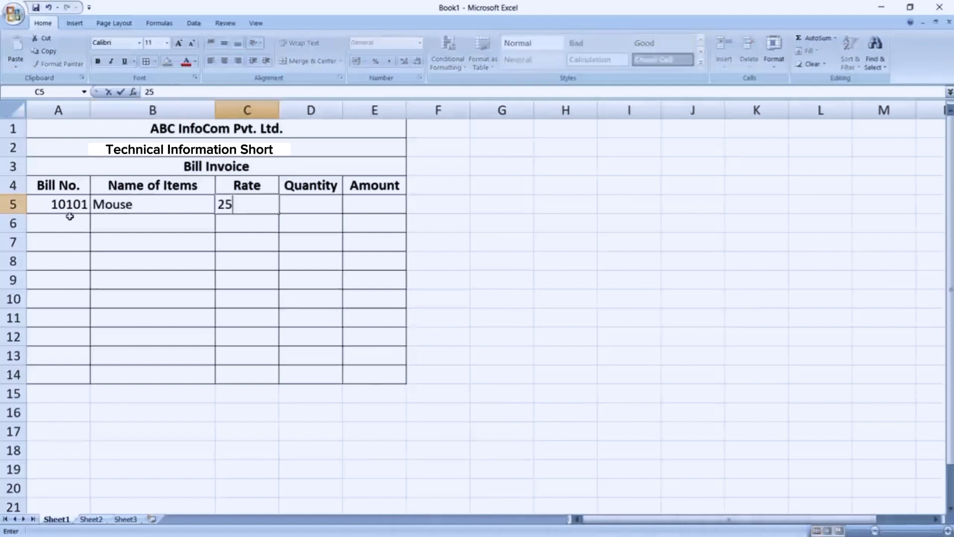
{"action": "key", "text": "Tab"}
{"action": "type", "text": "12"}
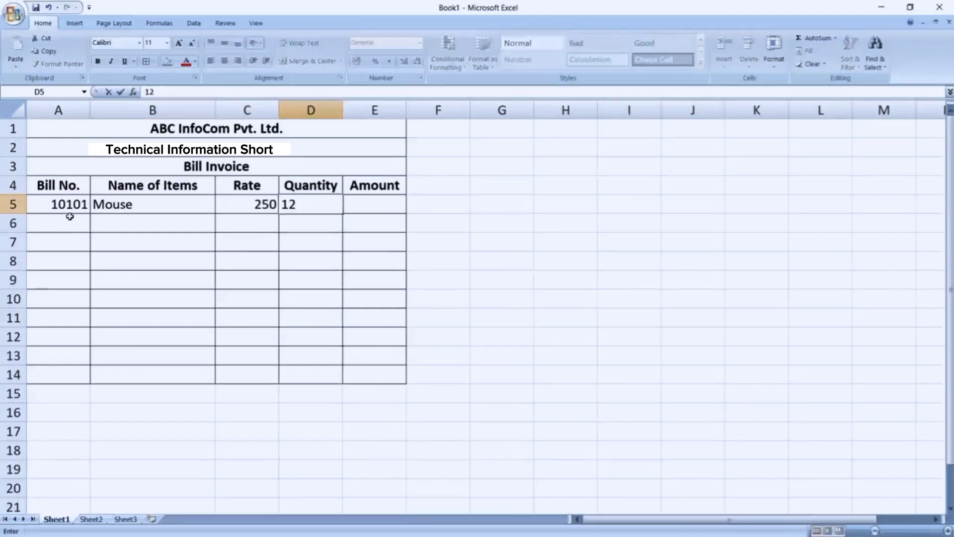
Enter bill number 10102 in cell A6 and KeyBoard as its item name in B6
{"action": "left_click", "coordinate": [70, 213]}
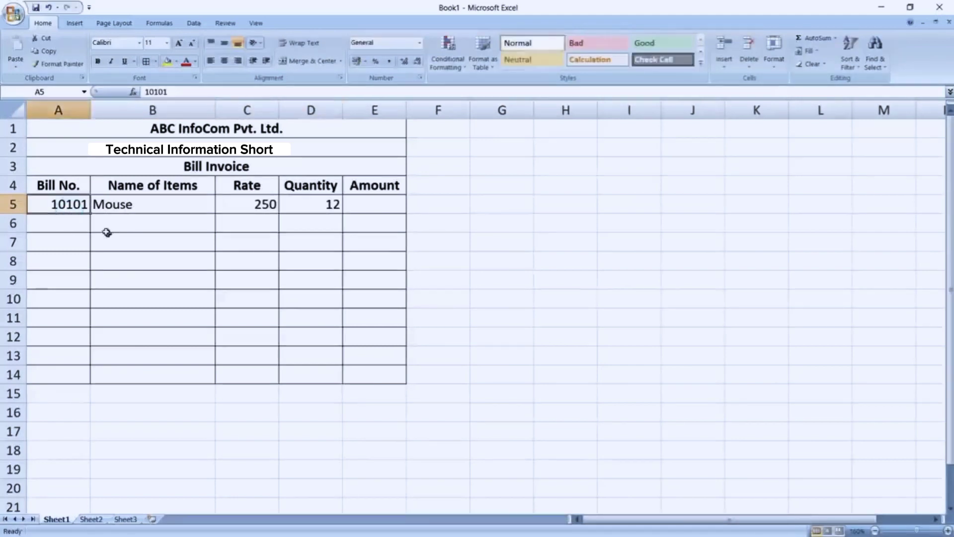
{"action": "key", "text": "Down"}
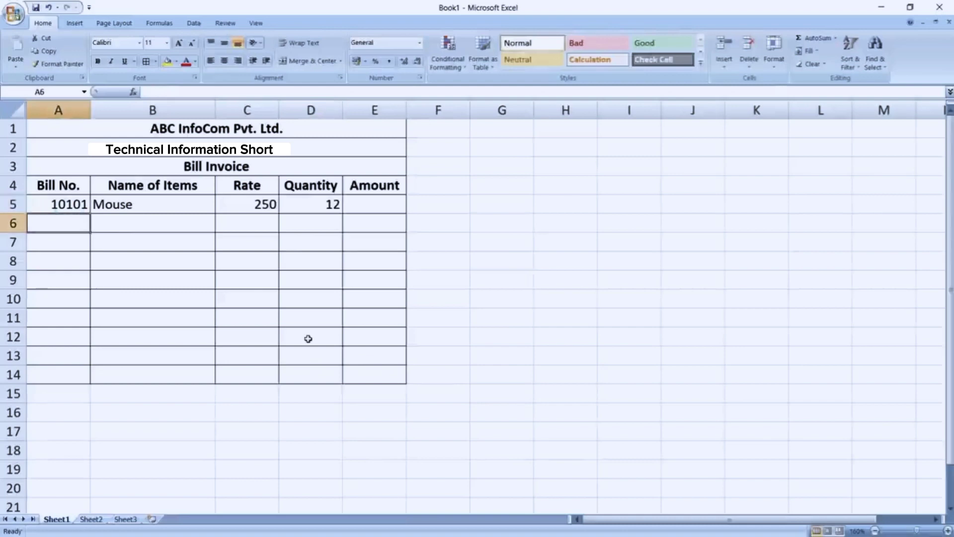
{"action": "type", "text": "10102"}
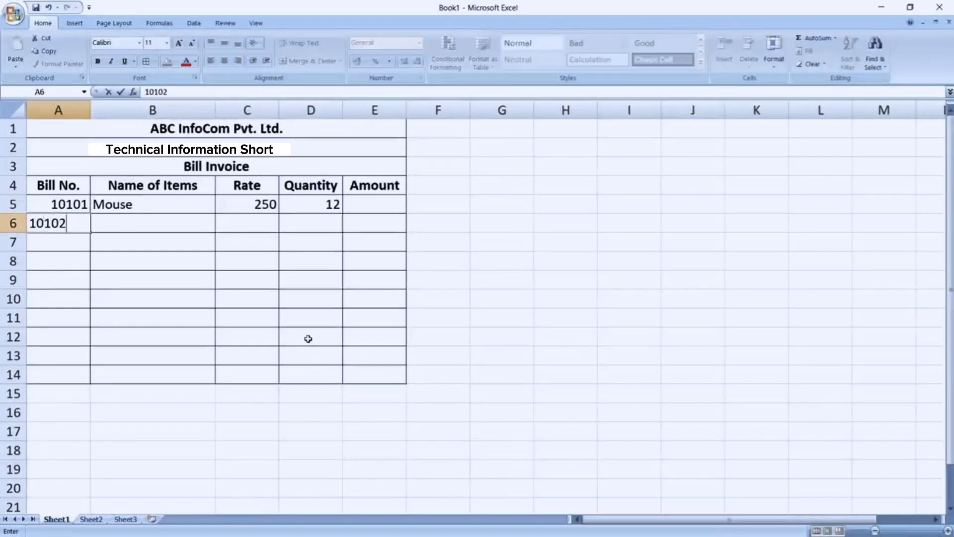
{"action": "key", "text": "Tab"}
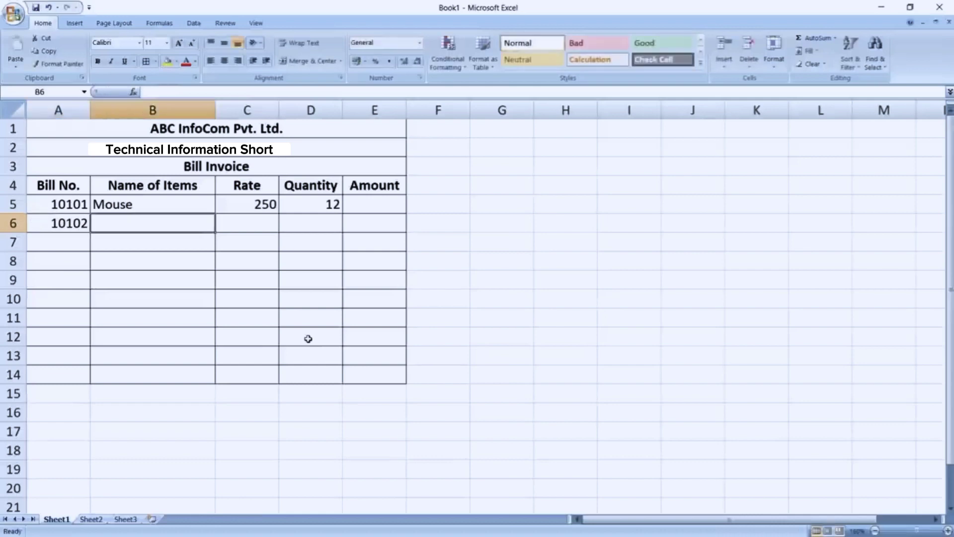
{"action": "type", "text": "KeyBoard"}
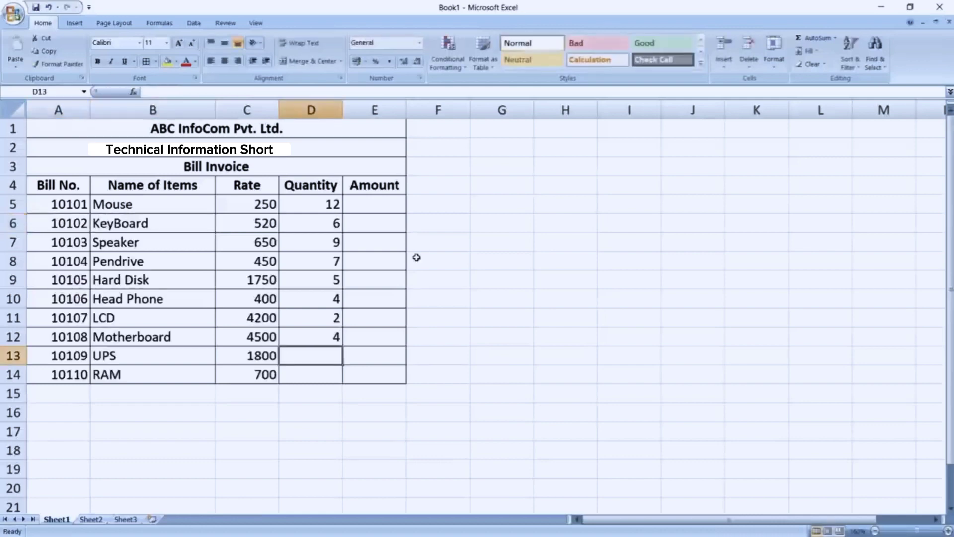
Enter a quantity of 8 for UPS in D13 and 6 for RAM in D14
{"action": "type", "text": "8"}
{"action": "key", "text": "Return"}
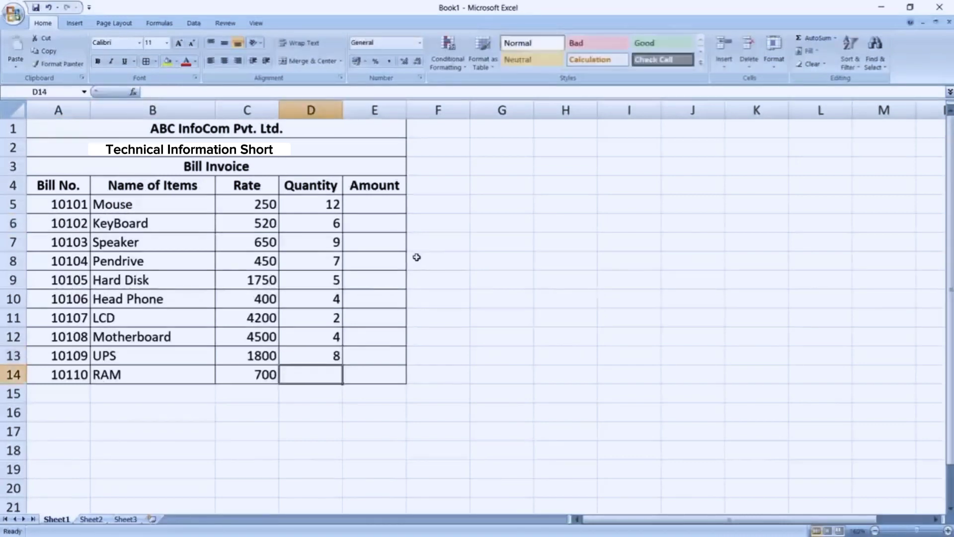
{"action": "type", "text": "6"}
Calculate the Mouse amount in cell E5 with the formula =C5*D5
{"action": "left_click", "coordinate": [372, 204]}
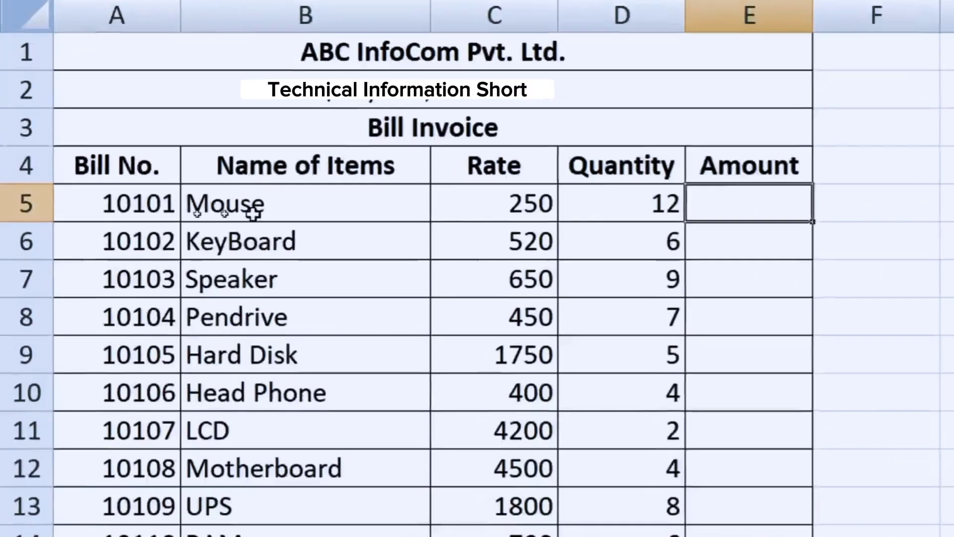
{"action": "type", "text": "="}
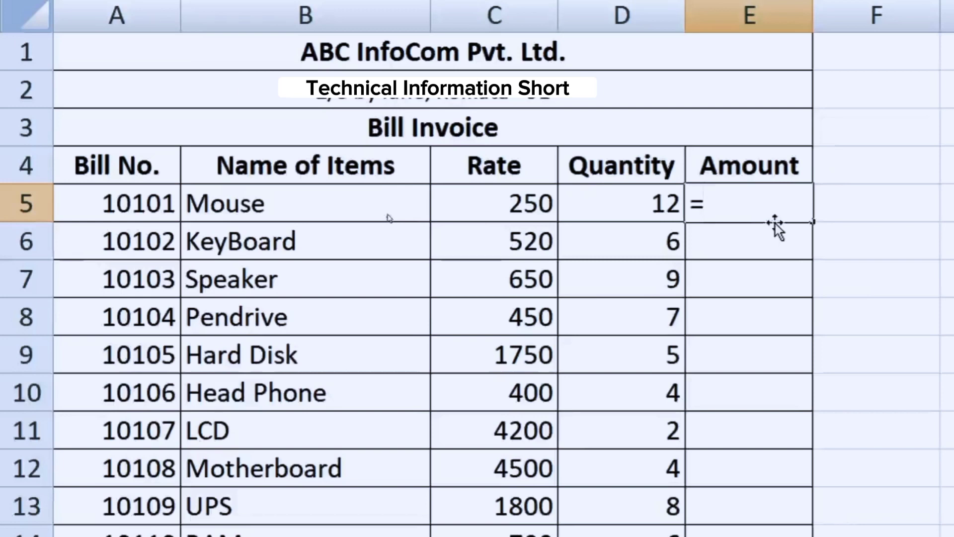
{"action": "left_click", "coordinate": [531, 203]}
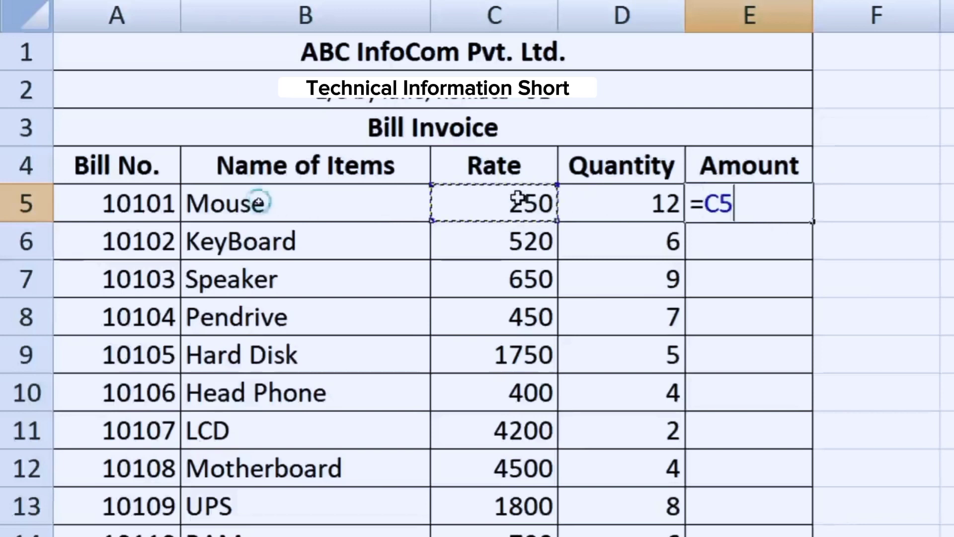
{"action": "type", "text": "*"}
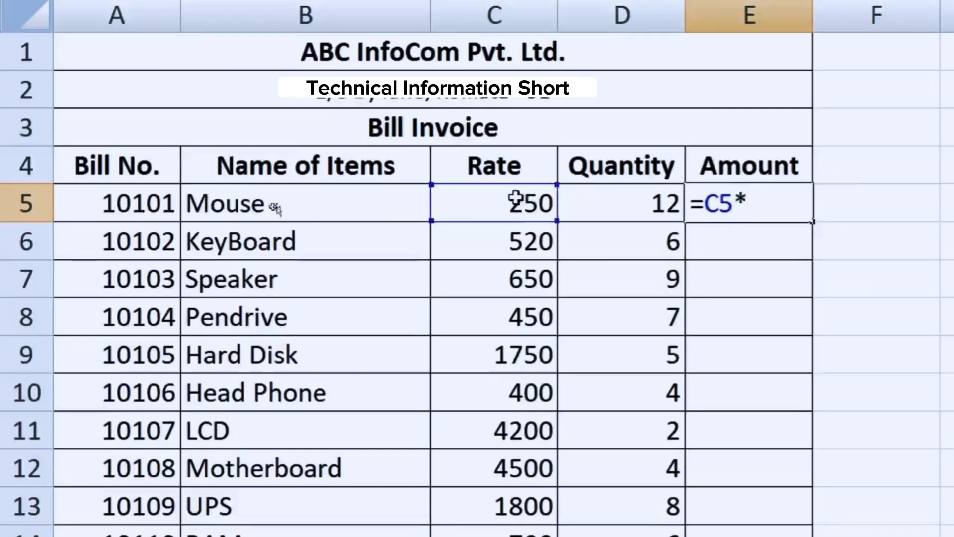
{"action": "left_click", "coordinate": [587, 202]}
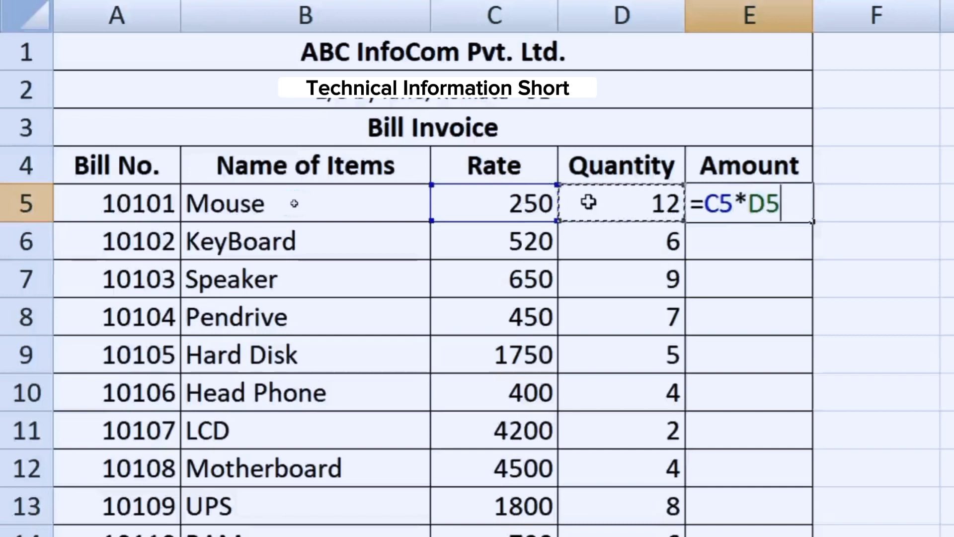
{"action": "key", "text": "Return"}
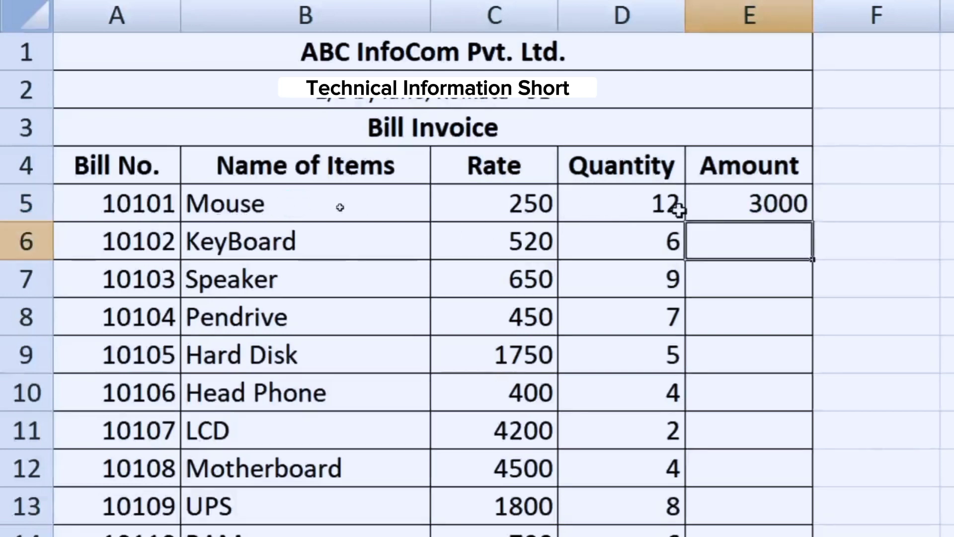
Fill the amount formula from E5 down through E14 for the remaining items
{"action": "left_click", "coordinate": [760, 206]}
{"action": "left_click_drag", "start_coordinate": [817, 224], "coordinate": [809, 464]}
{"action": "left_click", "coordinate": [762, 430]}
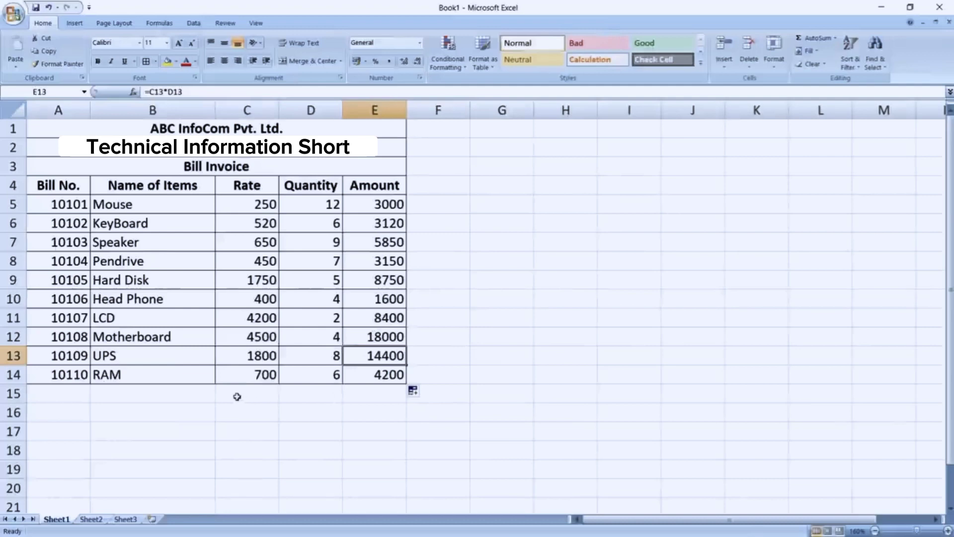
Apply All Borders to the summary range C15:E17 below the item rows
{"action": "left_click_drag", "start_coordinate": [237, 396], "coordinate": [369, 427]}
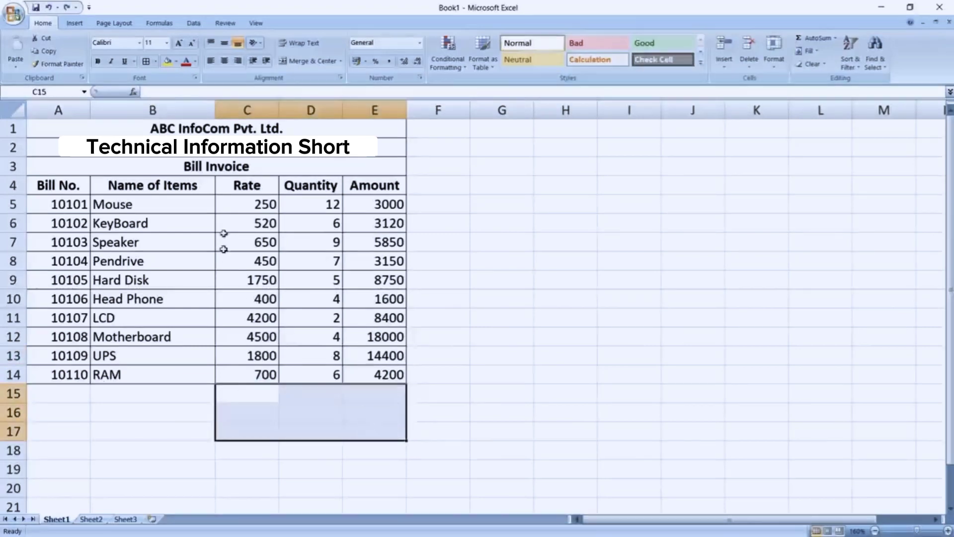
{"action": "left_click", "coordinate": [145, 62]}
{"action": "left_click", "coordinate": [303, 406]}
Merge and center cells C15:D15 and enter the label "Total"
{"action": "left_click_drag", "start_coordinate": [247, 388], "coordinate": [297, 393]}
{"action": "left_click", "coordinate": [311, 61]}
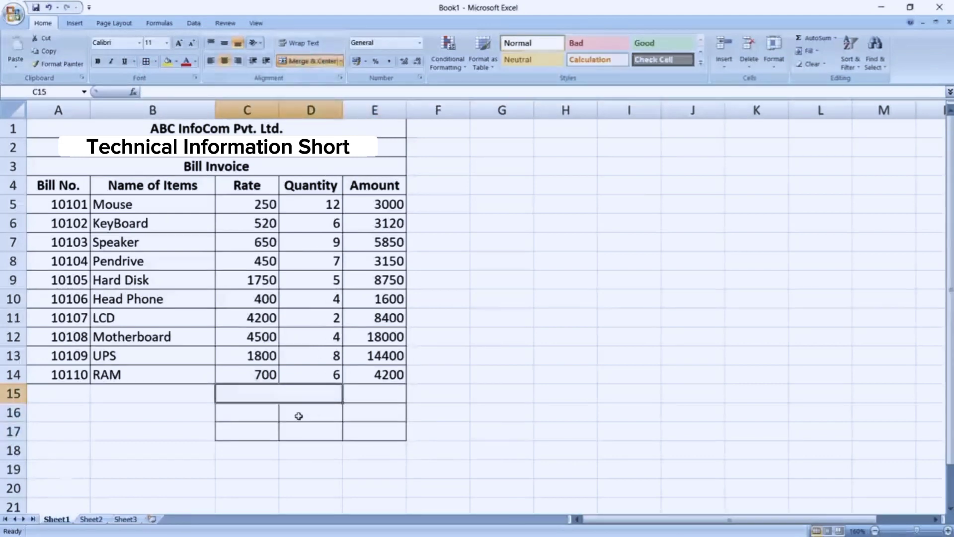
{"action": "type", "text": "T"}
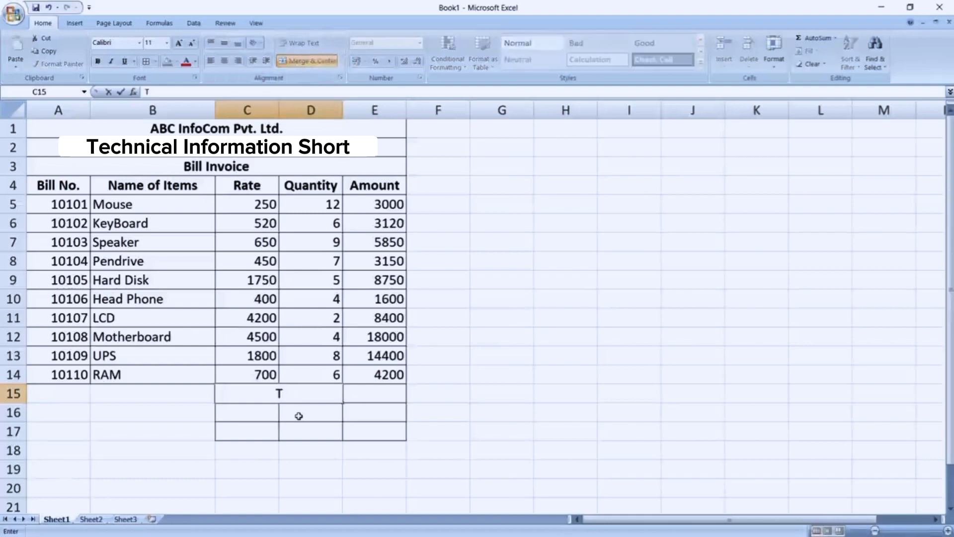
{"action": "type", "text": "otal"}
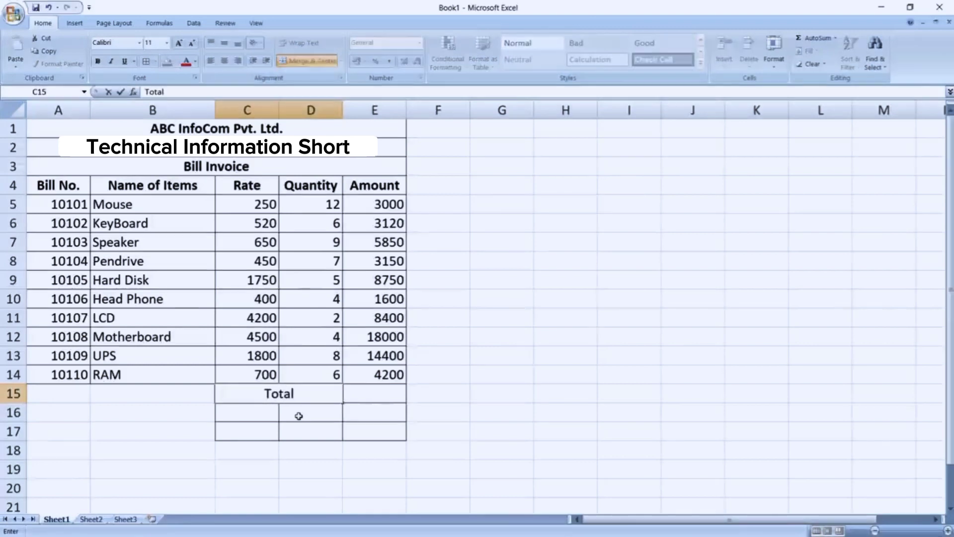
{"action": "key", "text": "Return"}
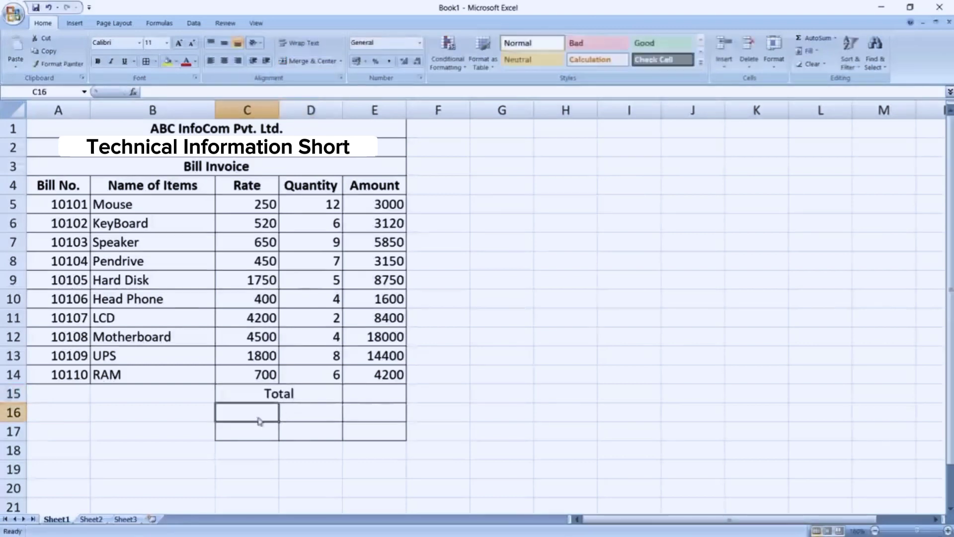
Merge and center cells C16:D16 and enter the label "GST 15%"
{"action": "left_click_drag", "start_coordinate": [258, 420], "coordinate": [311, 412]}
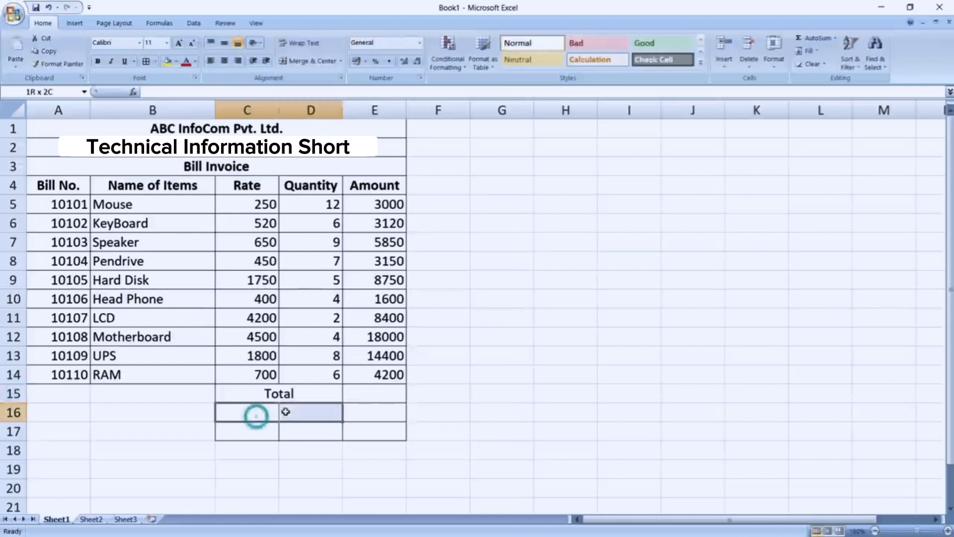
{"action": "left_click", "coordinate": [308, 62]}
{"action": "type", "text": "GS"}
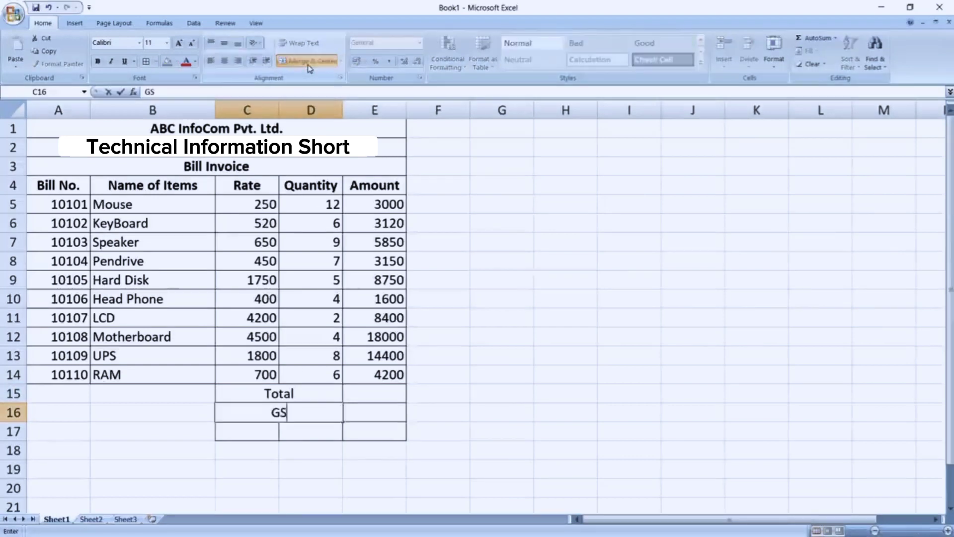
{"action": "type", "text": "T 15%"}
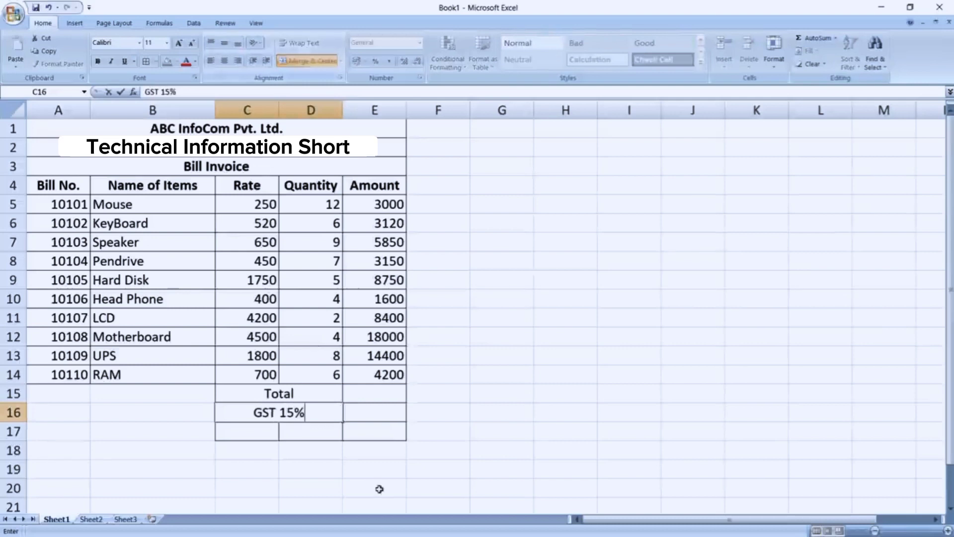
Merge and center cells C17:D17 and enter the label "Grand Total"
{"action": "left_click_drag", "start_coordinate": [262, 428], "coordinate": [308, 430]}
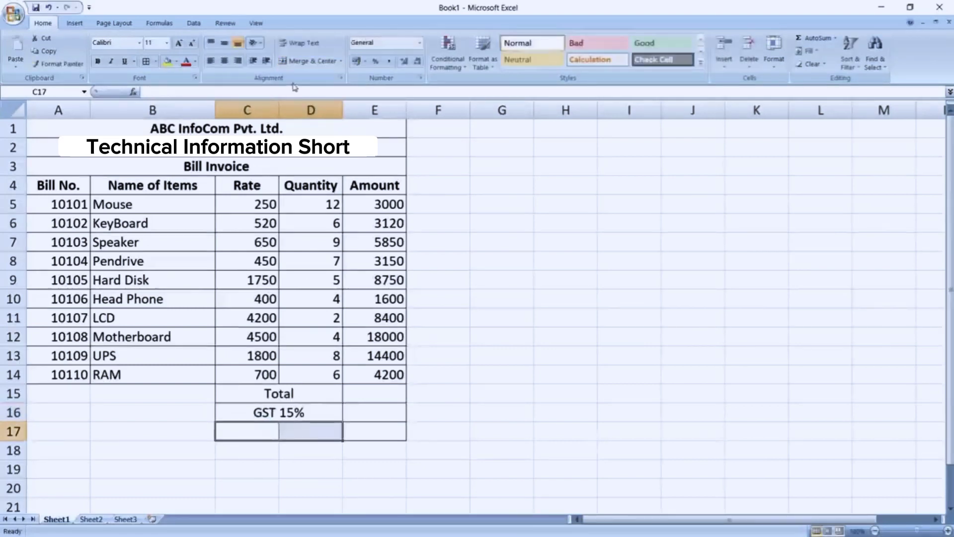
{"action": "left_click", "coordinate": [302, 61]}
{"action": "type", "text": "Grand Total"}
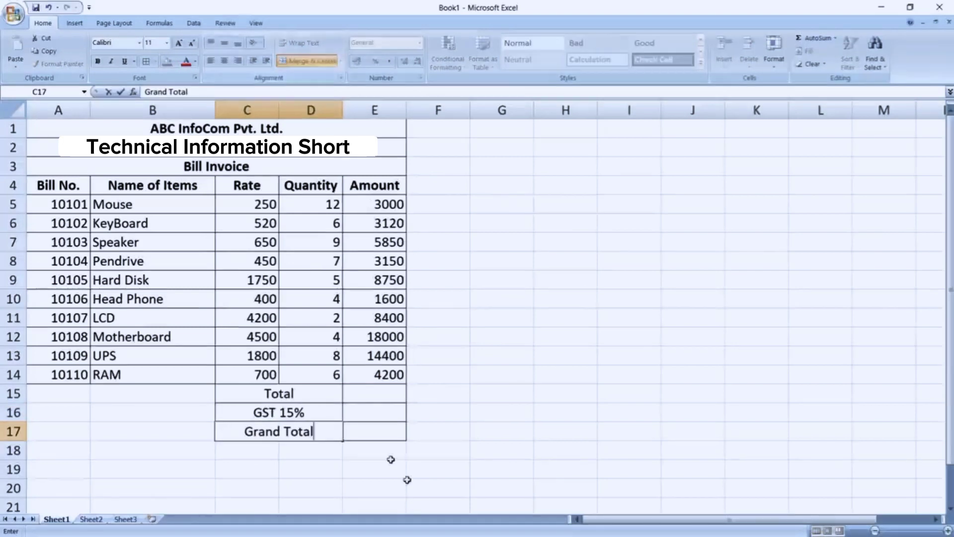
{"action": "left_click", "coordinate": [382, 413]}
Right-align the three summary labels in C15:D17
{"action": "left_click_drag", "start_coordinate": [323, 398], "coordinate": [304, 430]}
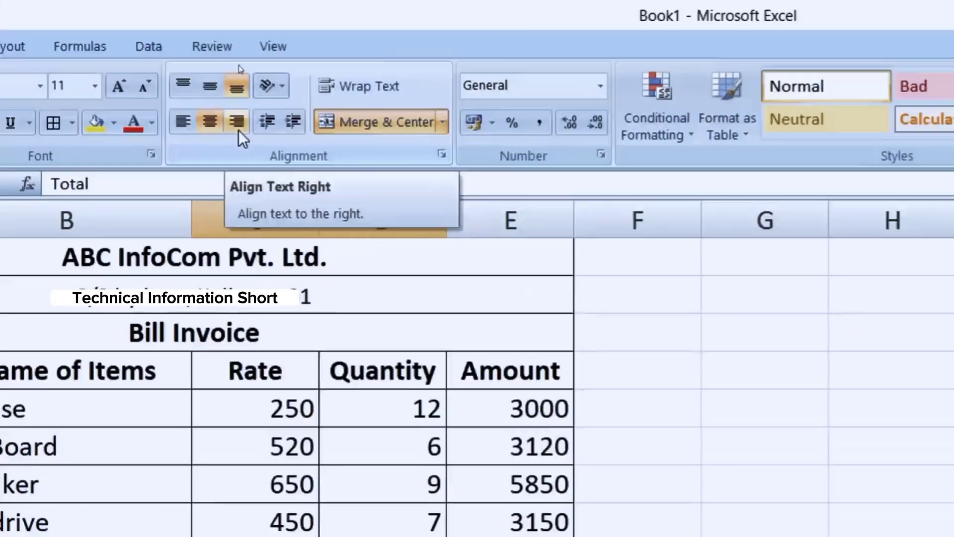
{"action": "left_click", "coordinate": [239, 63]}
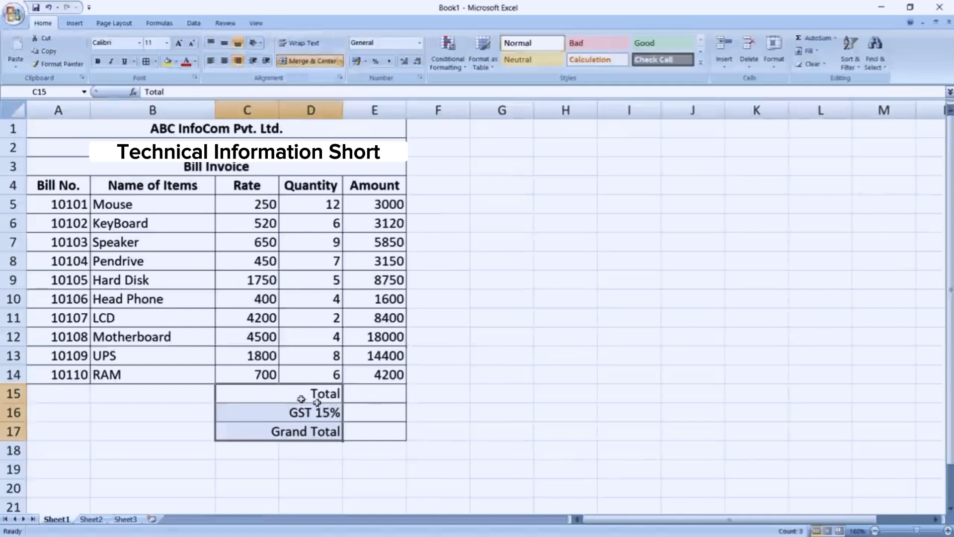
Widen the Amount column slightly and use AutoSum in cell E15 to add up E5:E14
{"action": "left_click", "coordinate": [371, 392]}
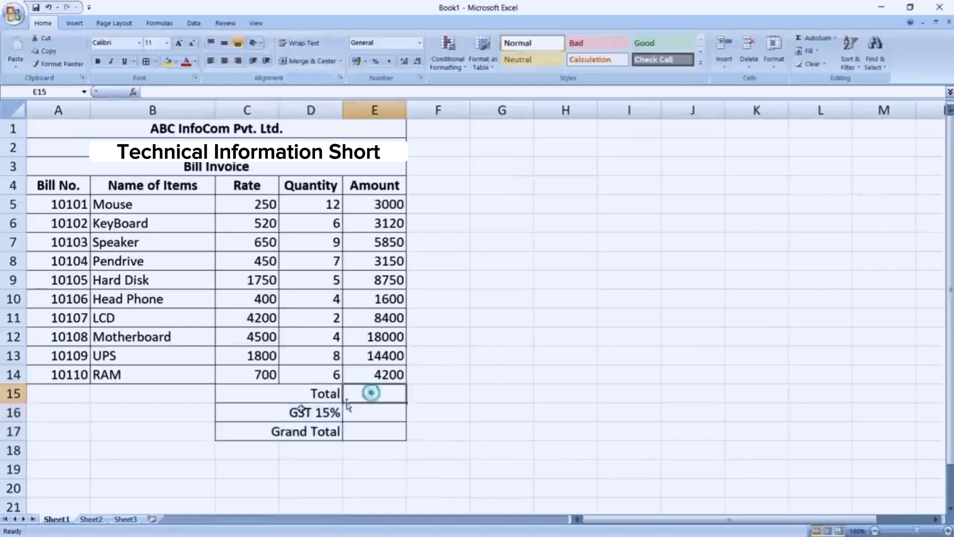
{"action": "left_click_drag", "start_coordinate": [407, 108], "coordinate": [419, 108]}
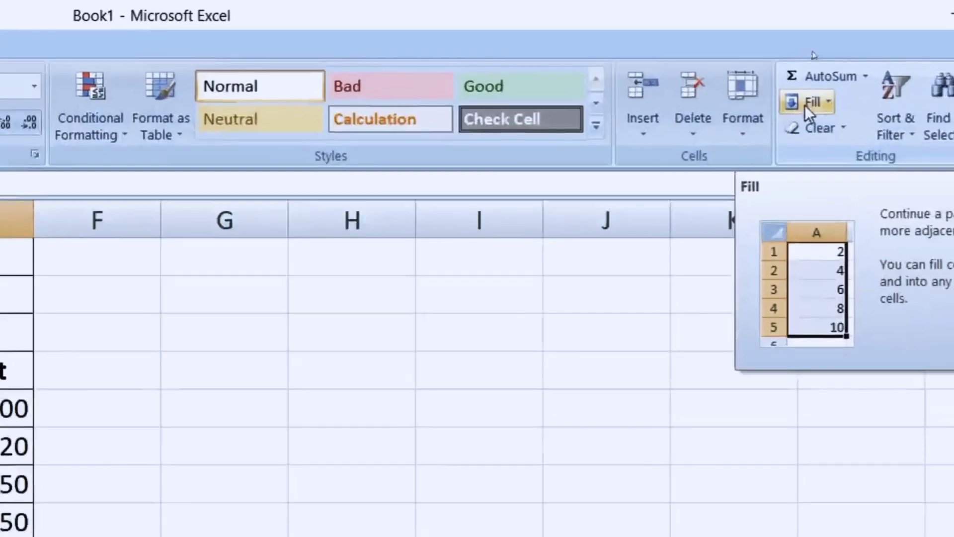
{"action": "left_click", "coordinate": [813, 79]}
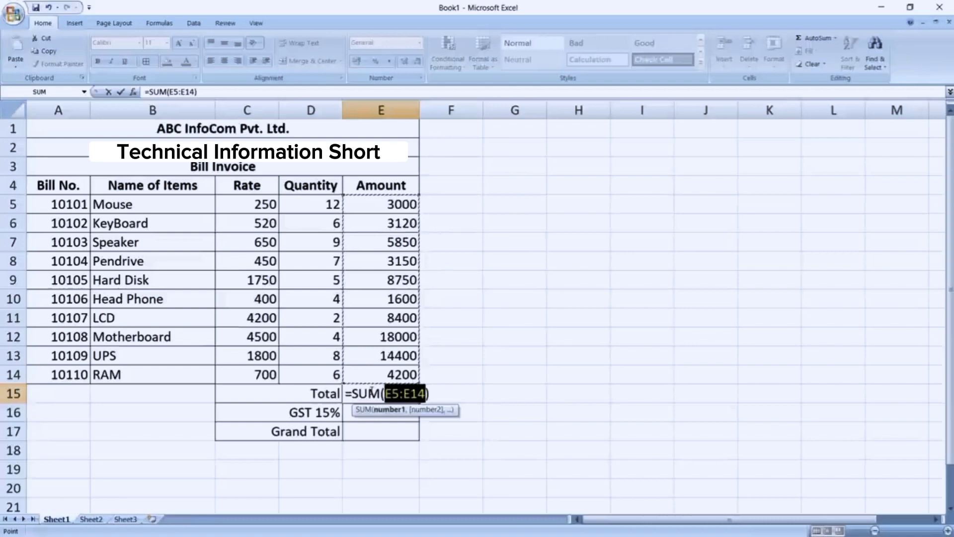
{"action": "key", "text": "Return"}
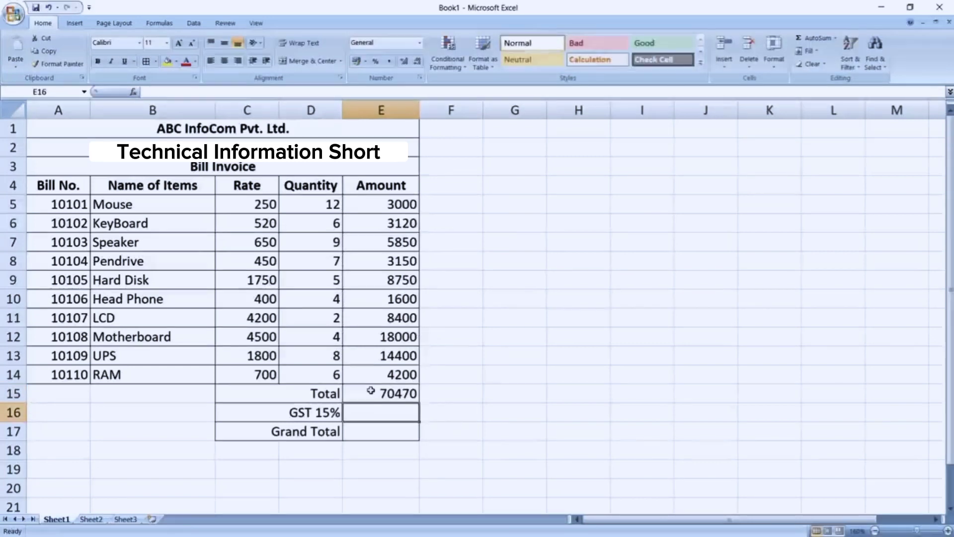
{"action": "left_click", "coordinate": [369, 392]}
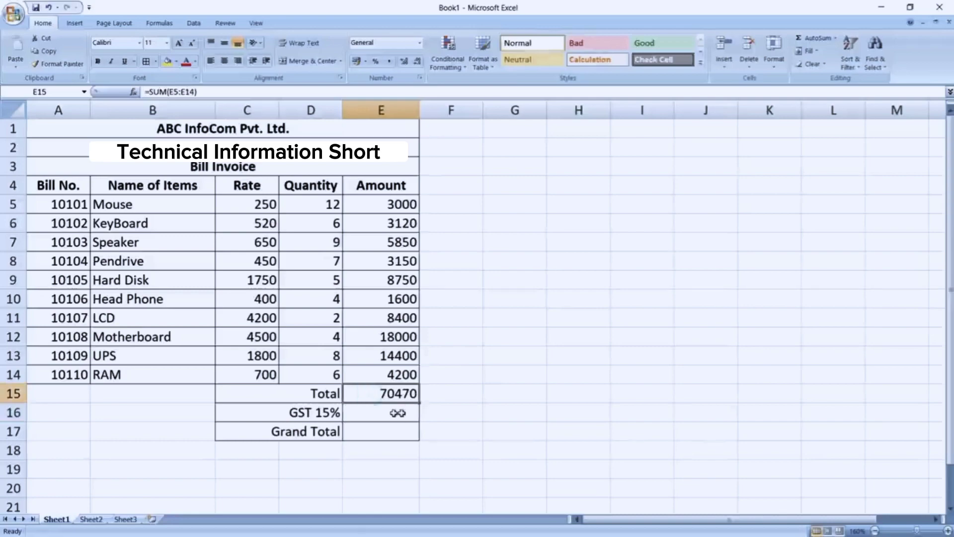
Calculate the 15% GST on the total in cell E16 with the formula =E15*15/100
{"action": "left_click", "coordinate": [328, 412]}
{"action": "left_click", "coordinate": [381, 413]}
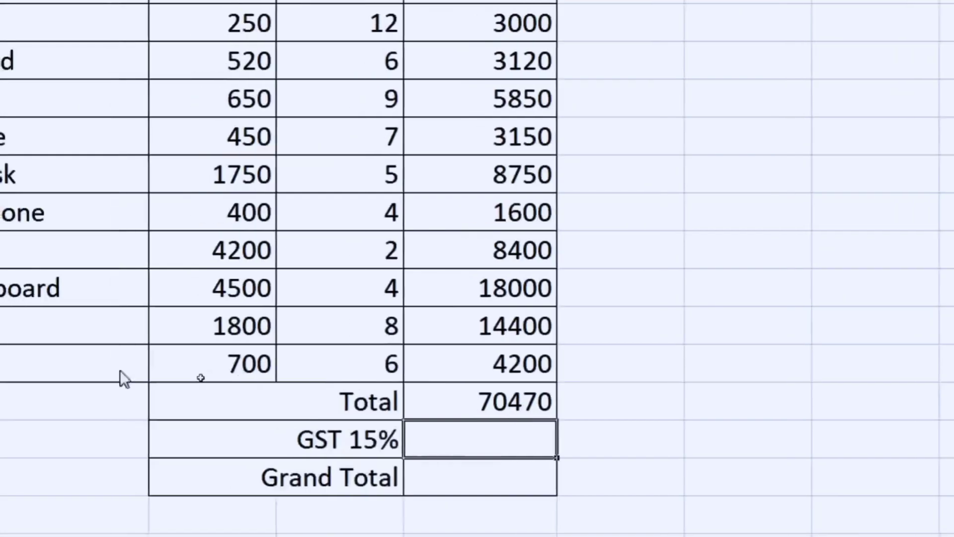
{"action": "type", "text": "="}
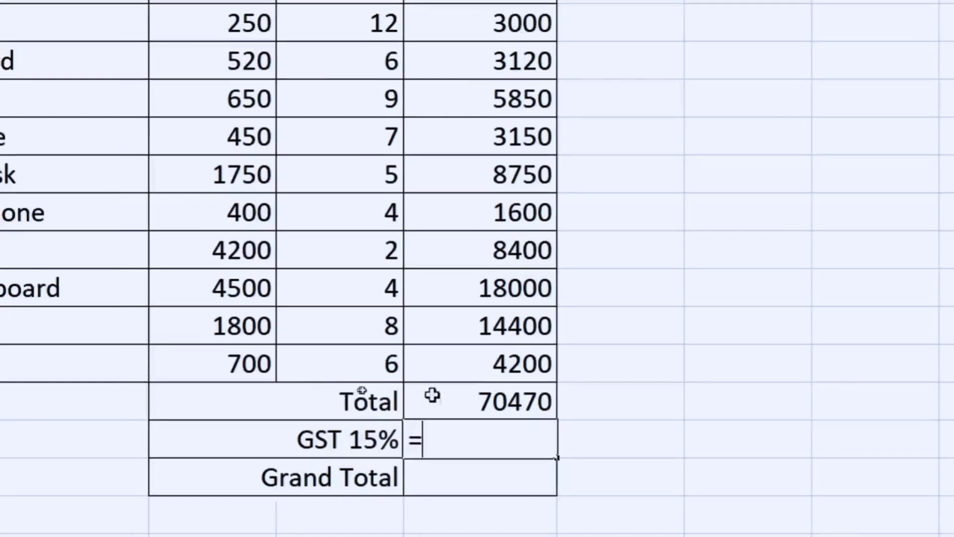
{"action": "left_click", "coordinate": [446, 396]}
{"action": "type", "text": "*"}
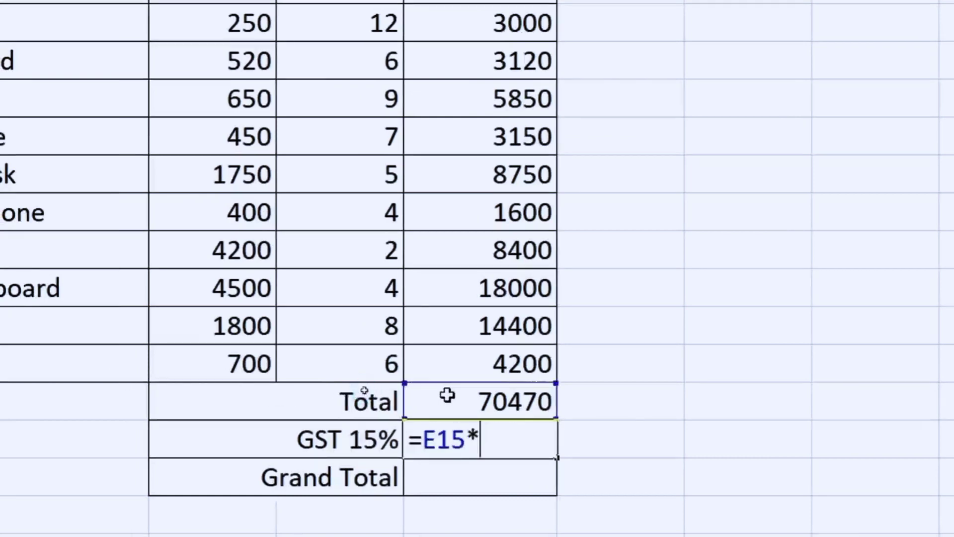
{"action": "type", "text": "15/100"}
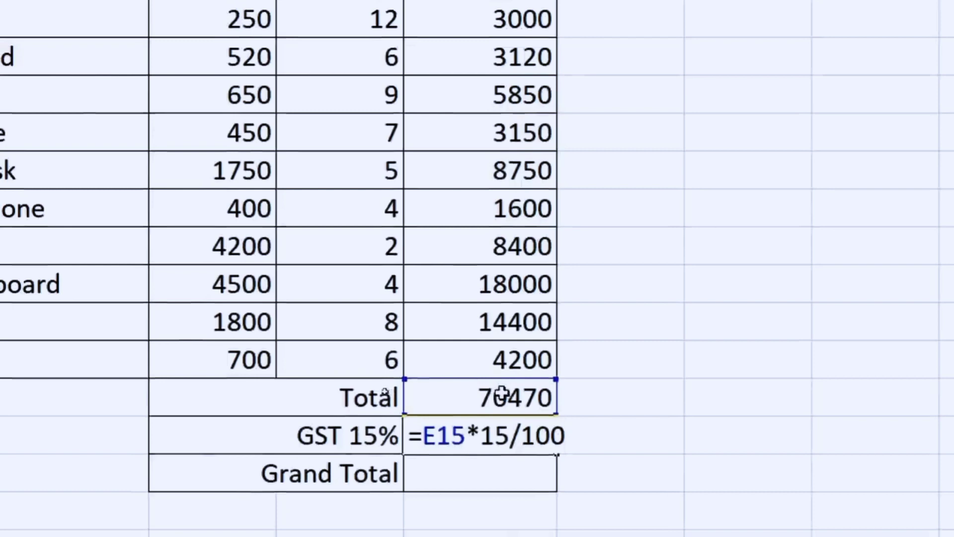
{"action": "key", "text": "Return"}
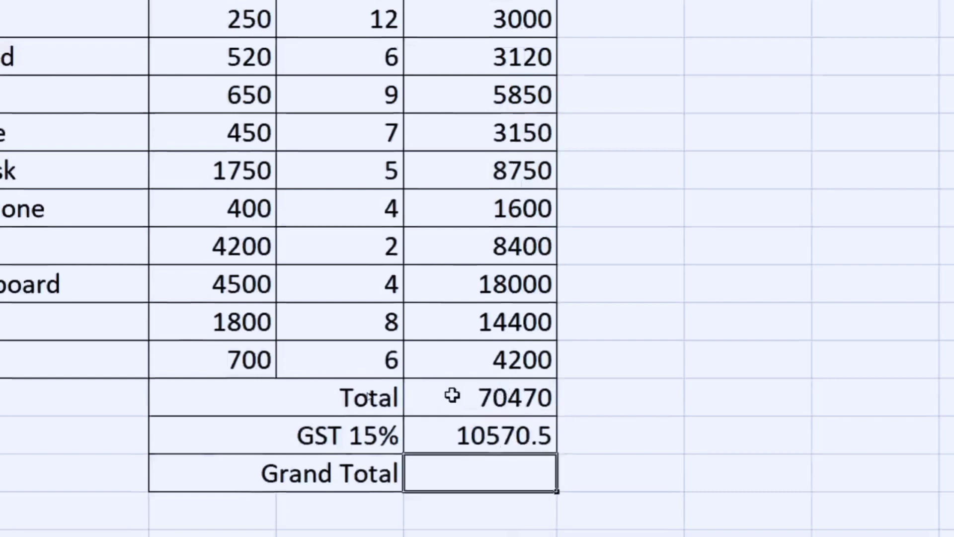
{"action": "left_click", "coordinate": [480, 442]}
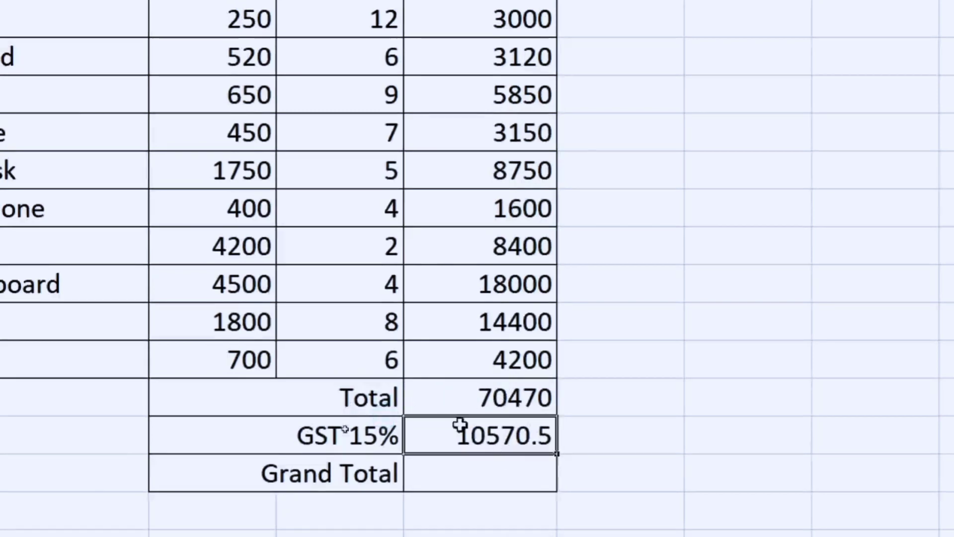
Enter the formula =E15-E16 in cell E17 for the Grand Total
{"action": "left_click", "coordinate": [431, 457]}
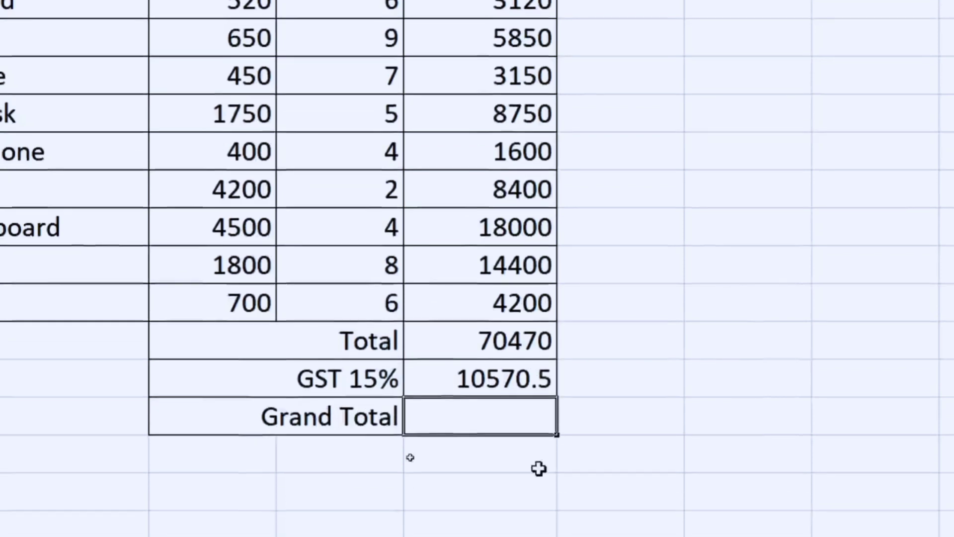
{"action": "type", "text": "="}
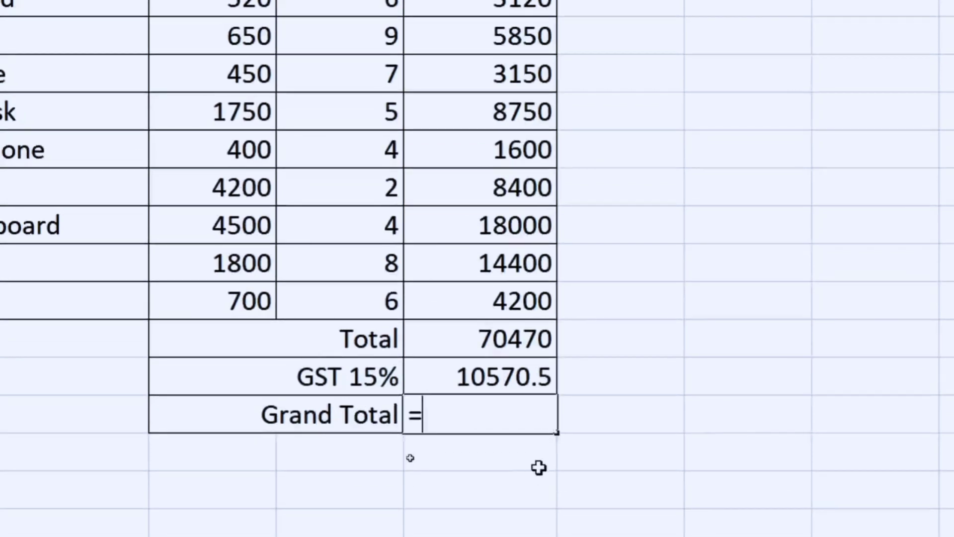
{"action": "left_click", "coordinate": [497, 338]}
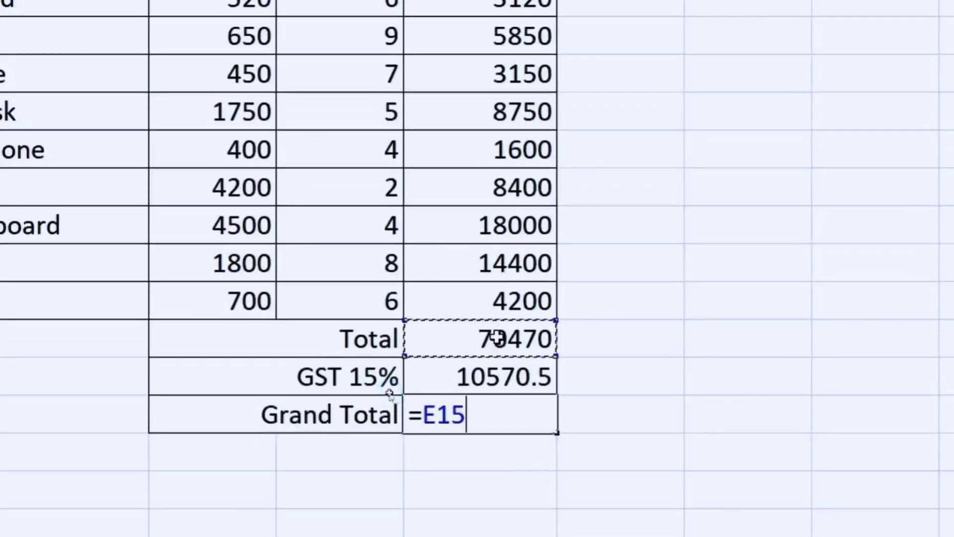
{"action": "type", "text": "-"}
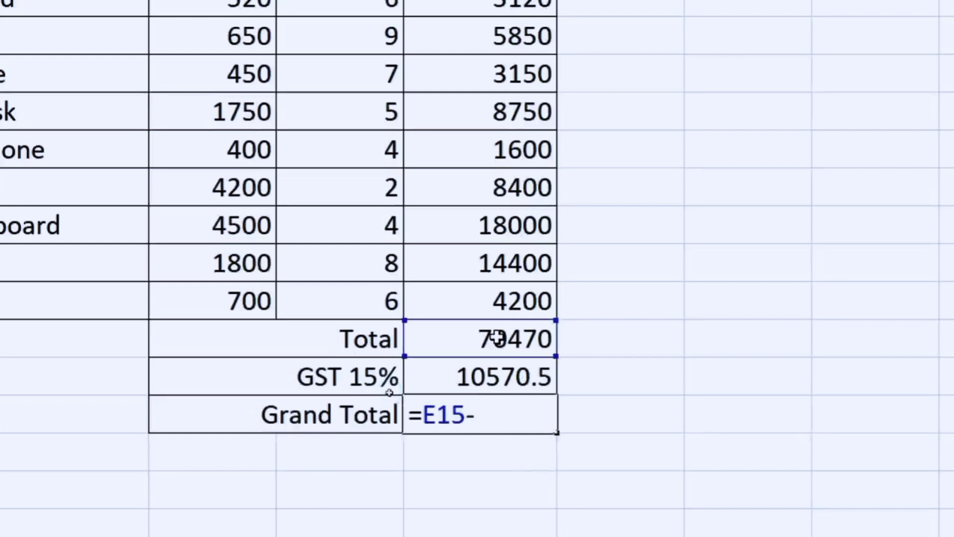
{"action": "left_click", "coordinate": [482, 386]}
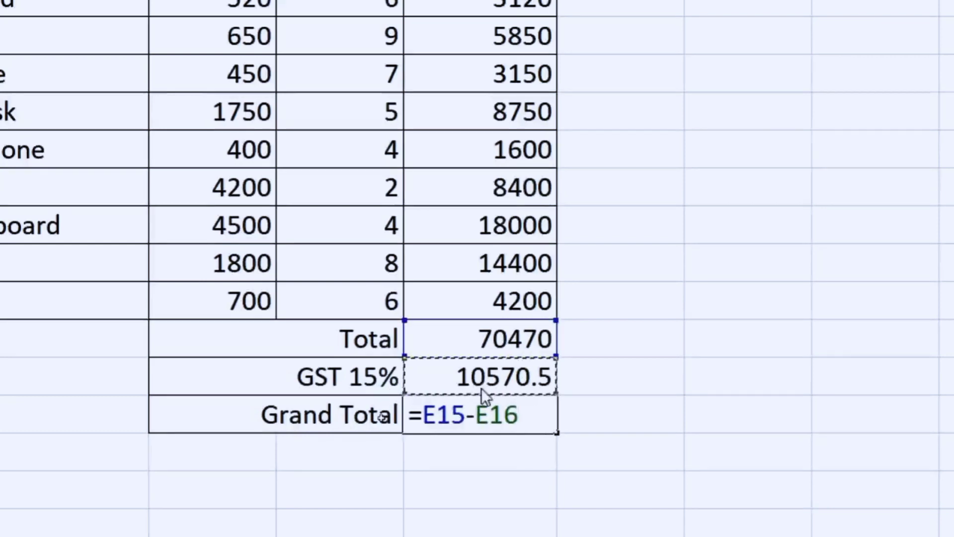
{"action": "key", "text": "Return"}
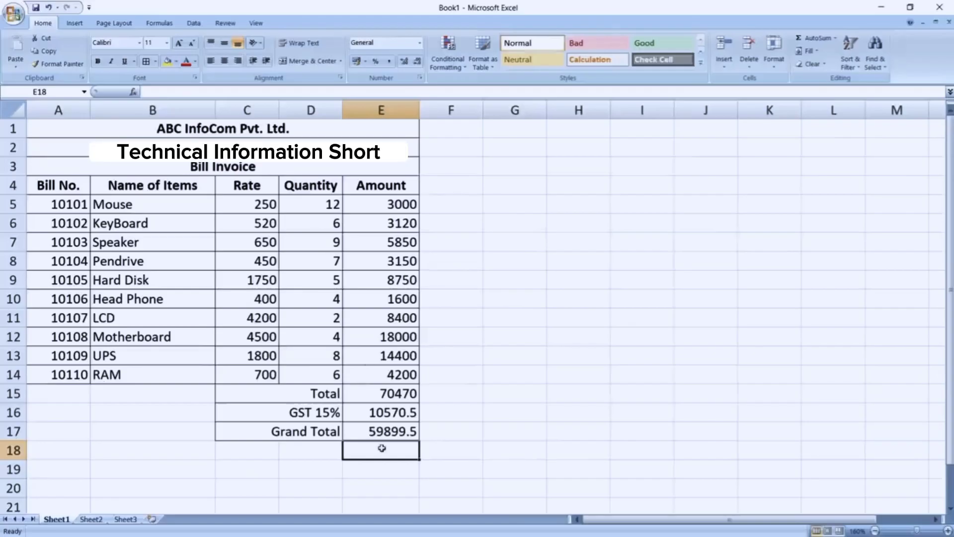
Make the Total, GST 15% and Grand Total labels and amounts in C15:E17 bold
{"action": "left_click", "coordinate": [369, 425]}
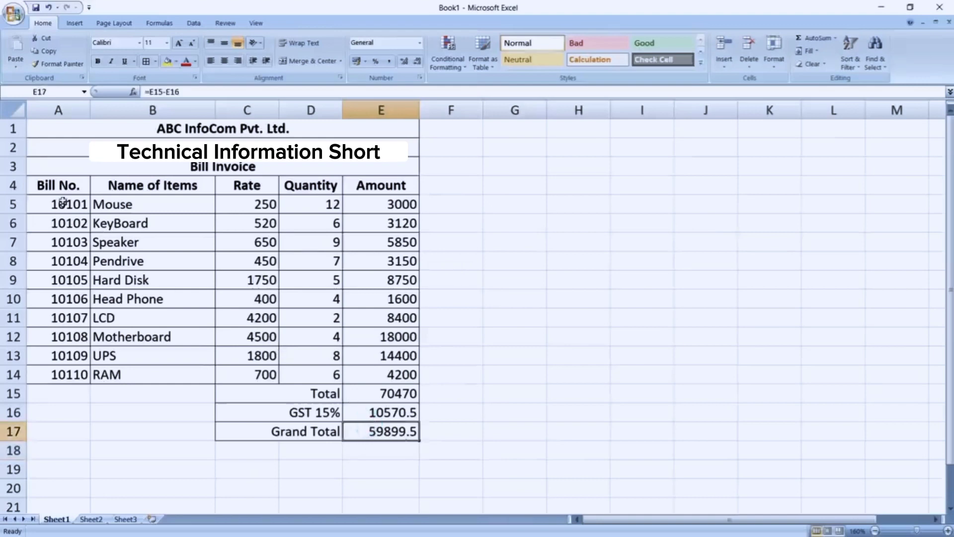
{"action": "left_click_drag", "start_coordinate": [299, 393], "coordinate": [383, 432]}
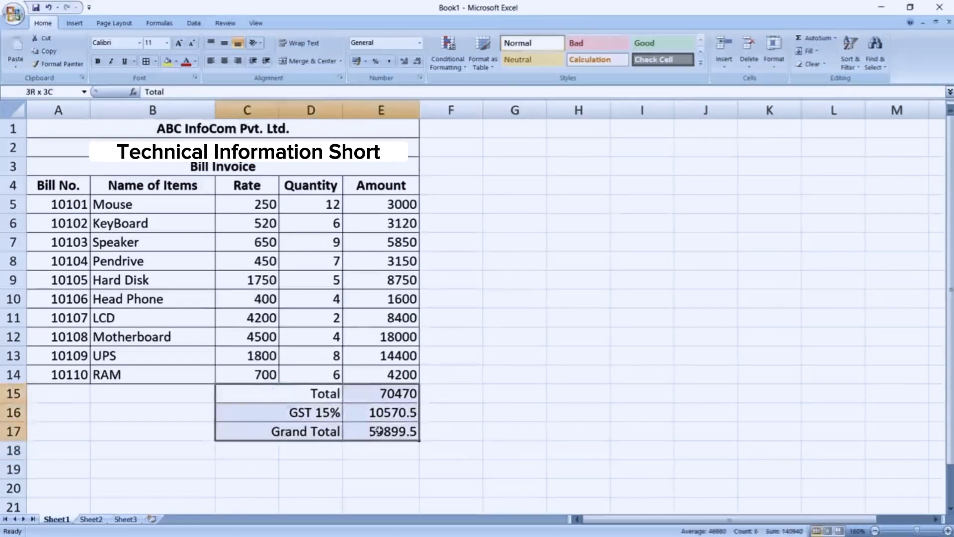
{"action": "left_click", "coordinate": [99, 61]}
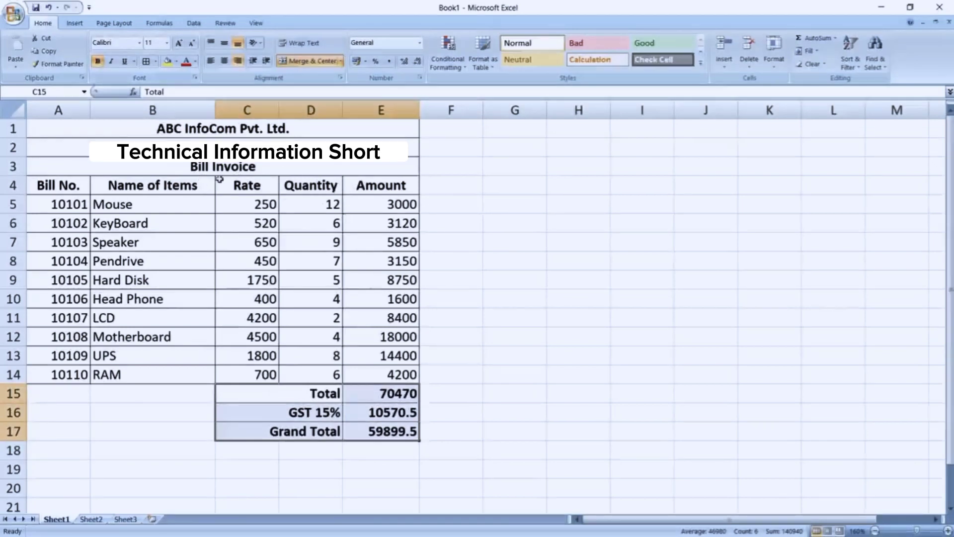
Fill the header row A4:E4 with a gray theme color and deselect it
{"action": "left_click_drag", "start_coordinate": [54, 184], "coordinate": [361, 182]}
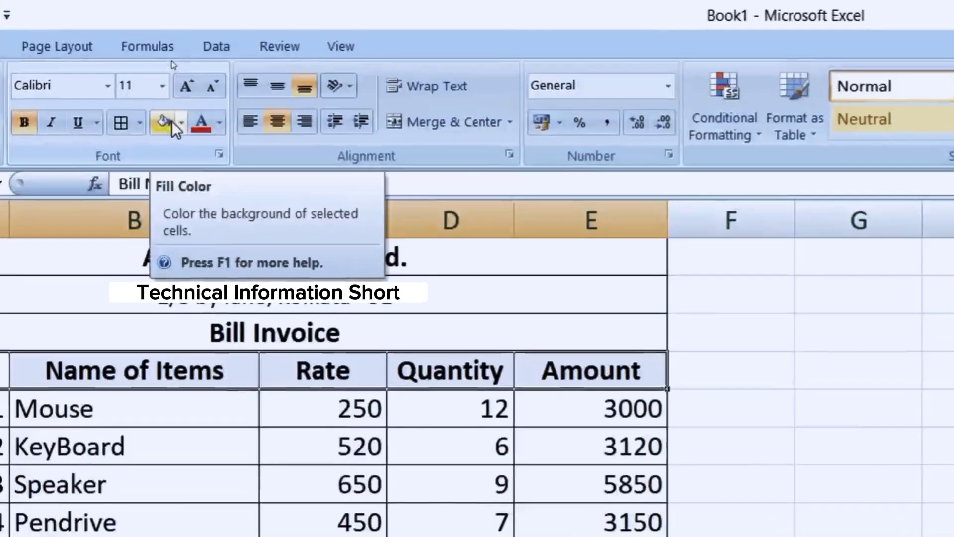
{"action": "left_click", "coordinate": [180, 122]}
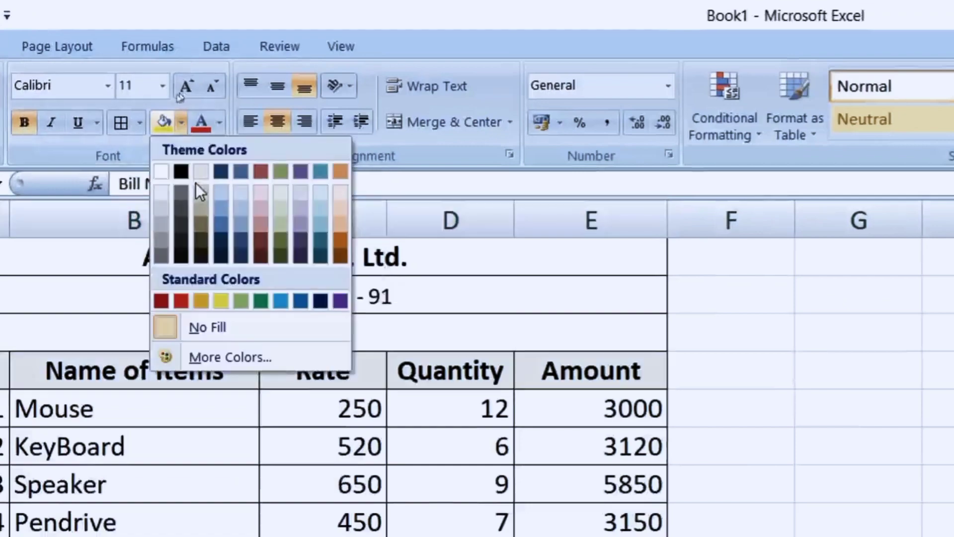
{"action": "left_click", "coordinate": [158, 237]}
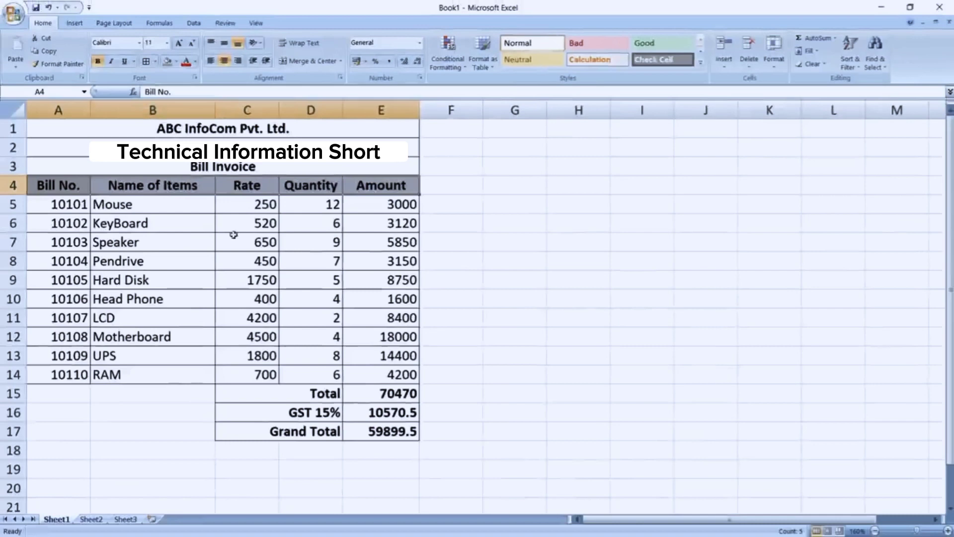
{"action": "left_click", "coordinate": [306, 480]}
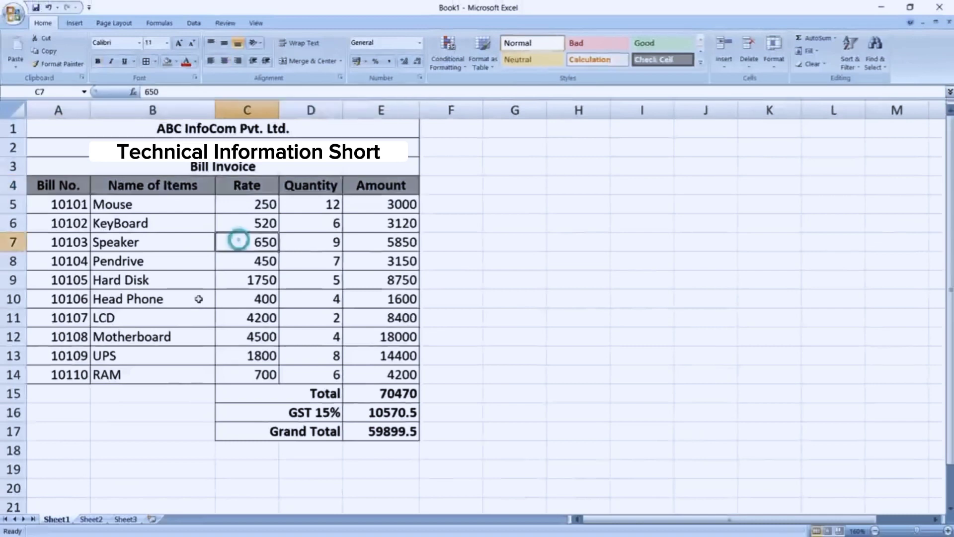
{"action": "left_click", "coordinate": [208, 357]}
{"action": "left_click", "coordinate": [184, 396]}
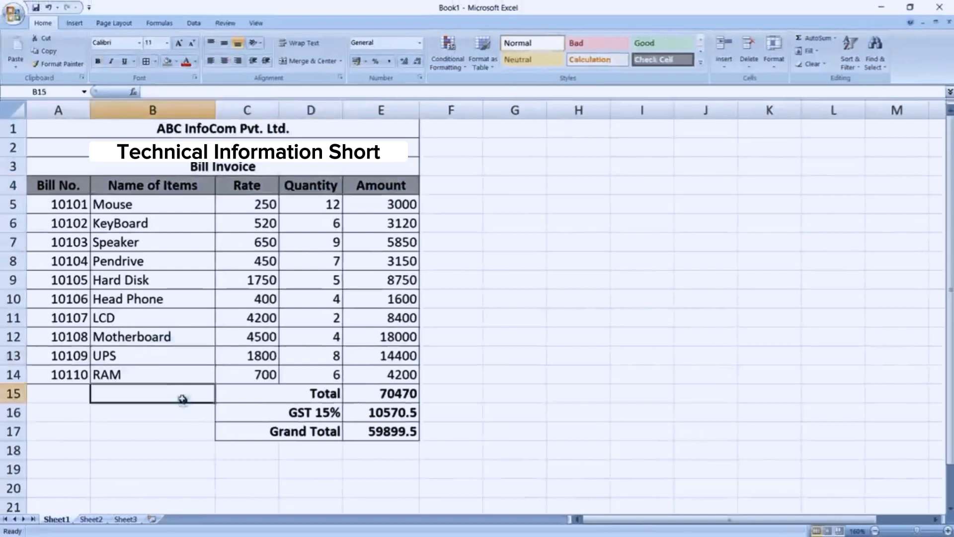